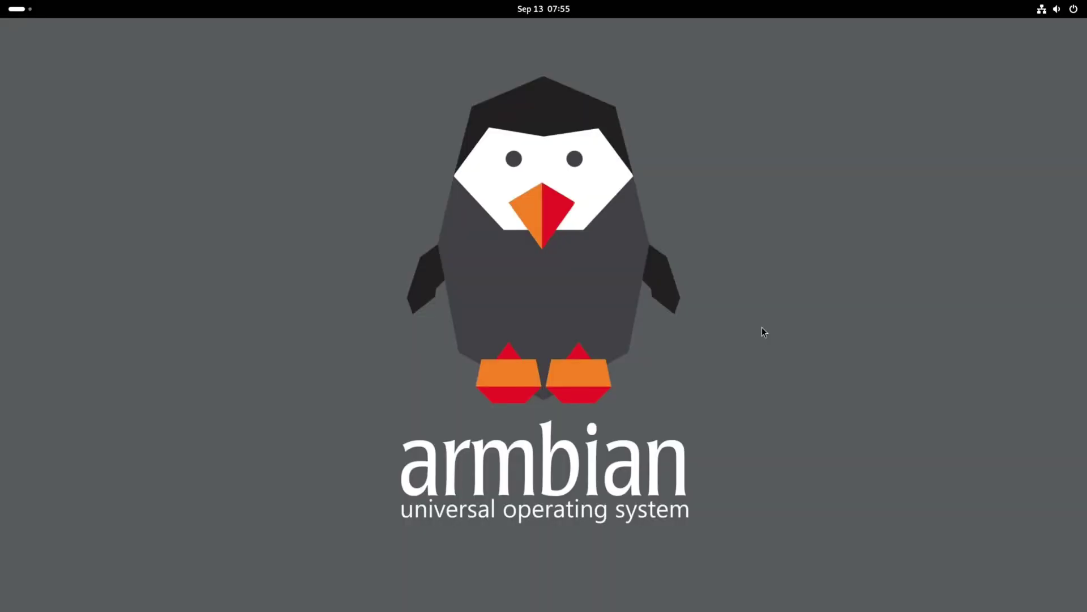
Launch Chromium Web Browser from the Activities app grid.
key("super")
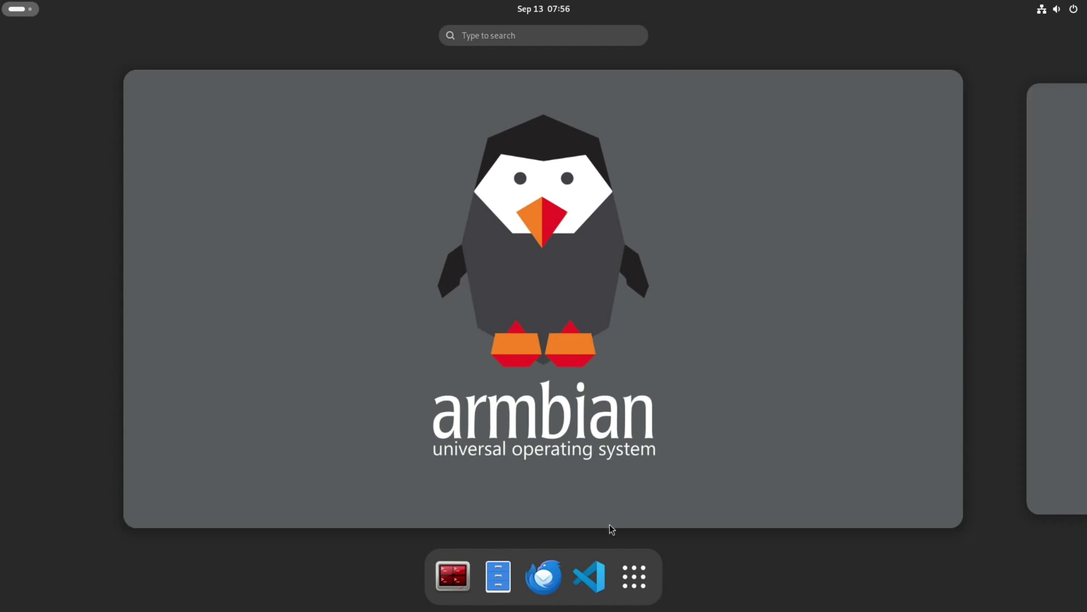
left_click(646, 595)
left_click(401, 346)
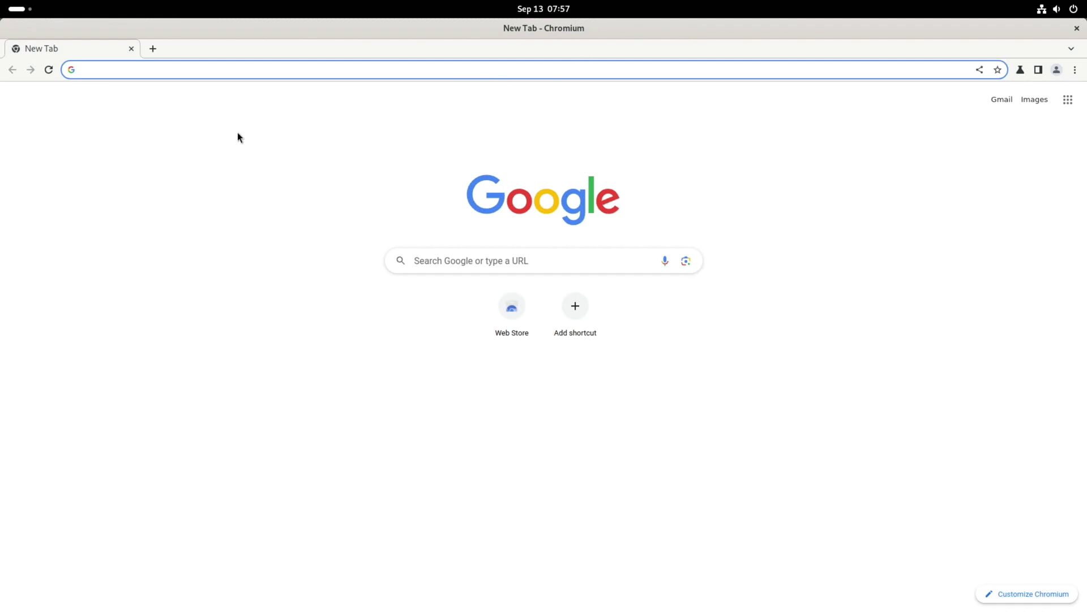
Search Google for 'armbian' and open the Armbian download page.
type("arm")
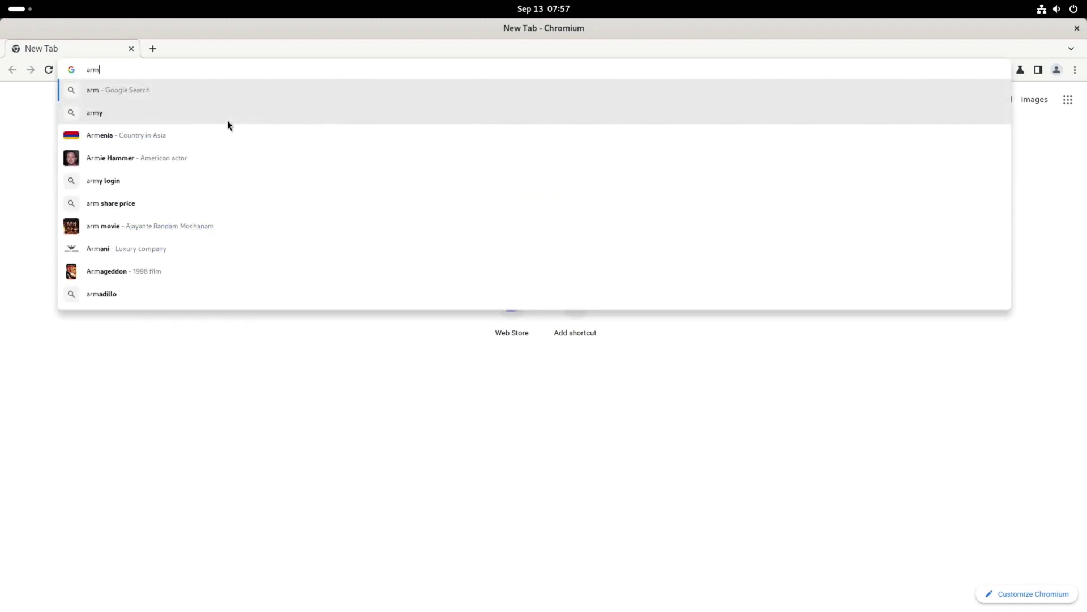
type("bian")
key("Return")
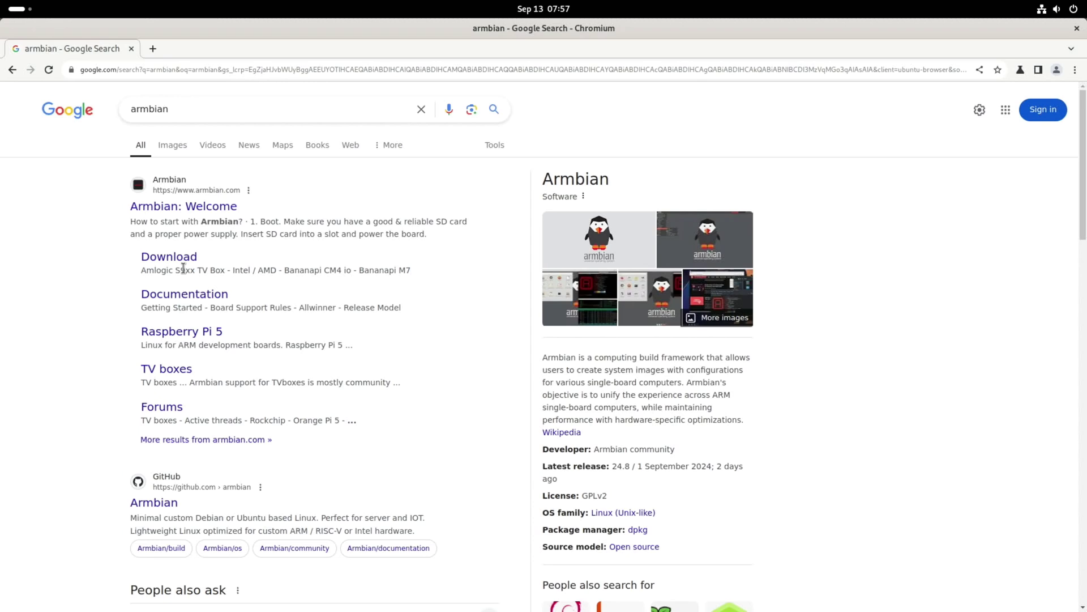
left_click(182, 258)
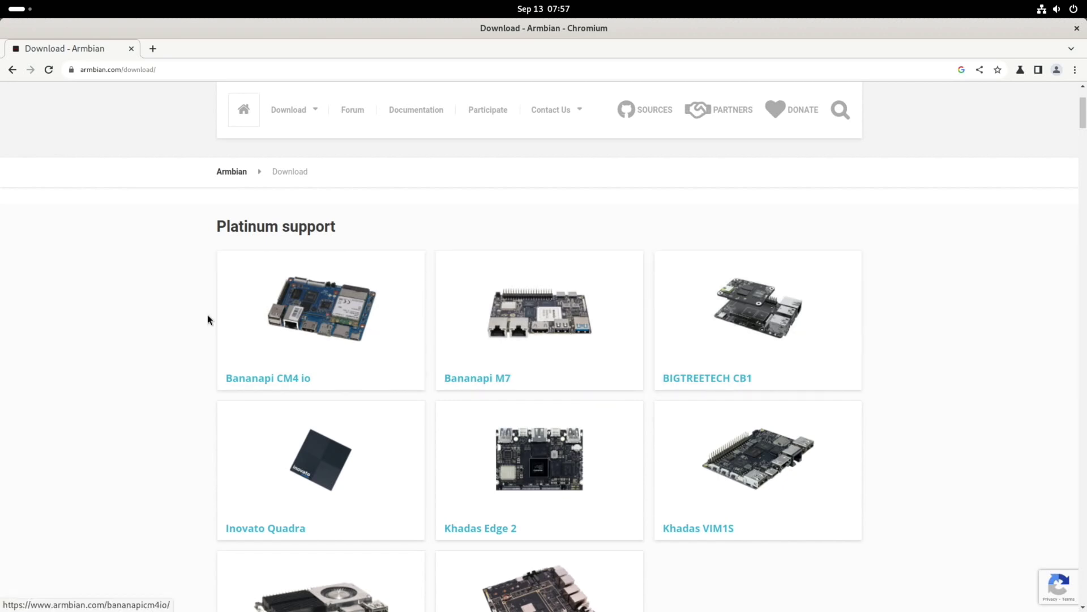
Scroll the supported boards grid down to the Orange Pi models.
scroll(597, 334, "down", 1)
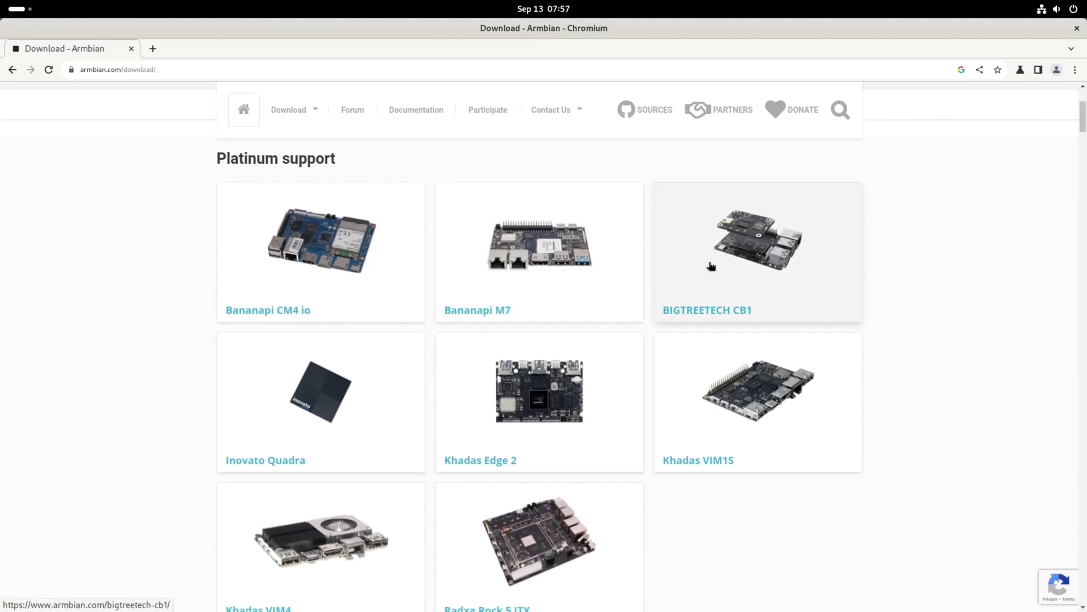
scroll(484, 377, "down", 6)
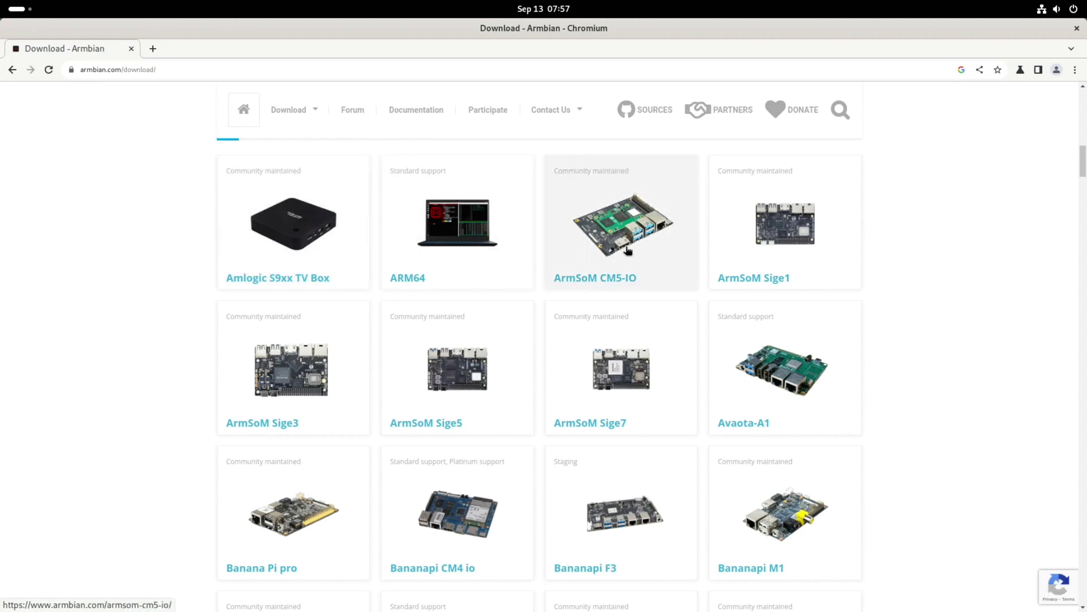
scroll(753, 246, "down", 1)
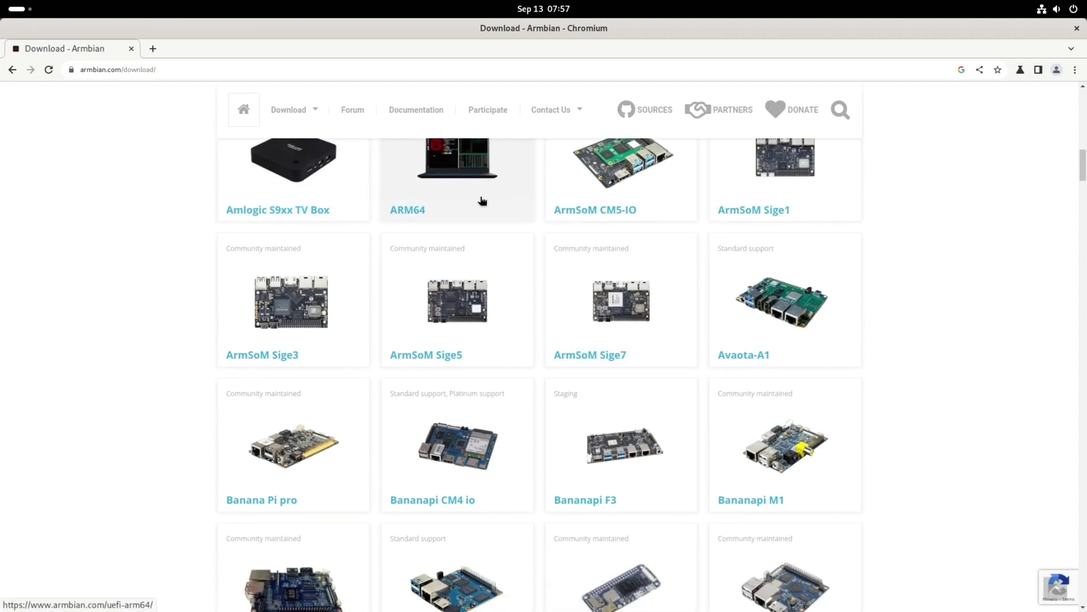
scroll(481, 204, "up", 1)
scroll(483, 240, "down", 15)
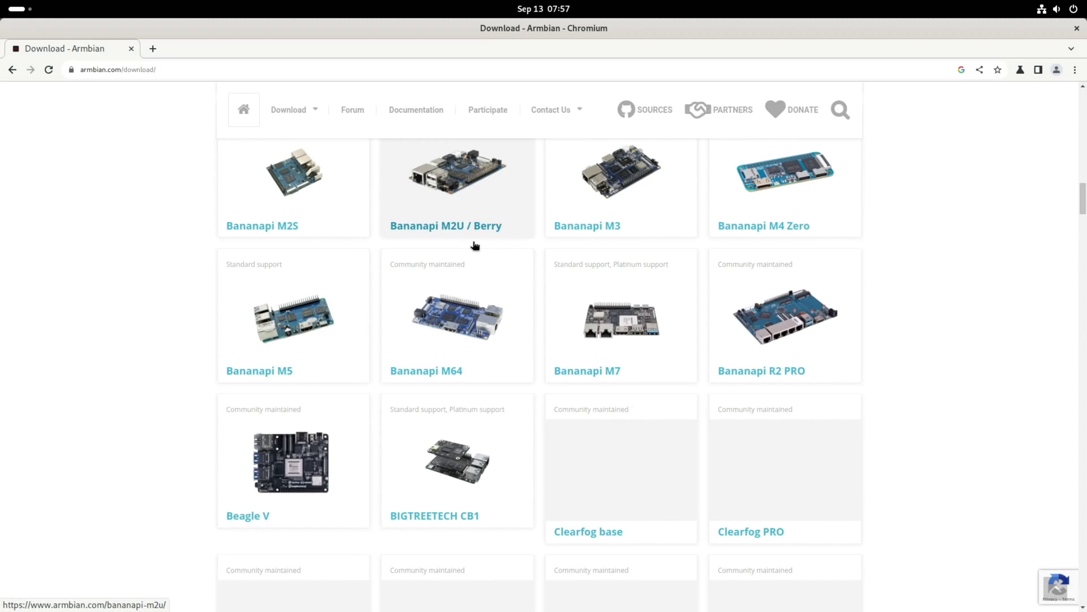
scroll(481, 238, "down", 15)
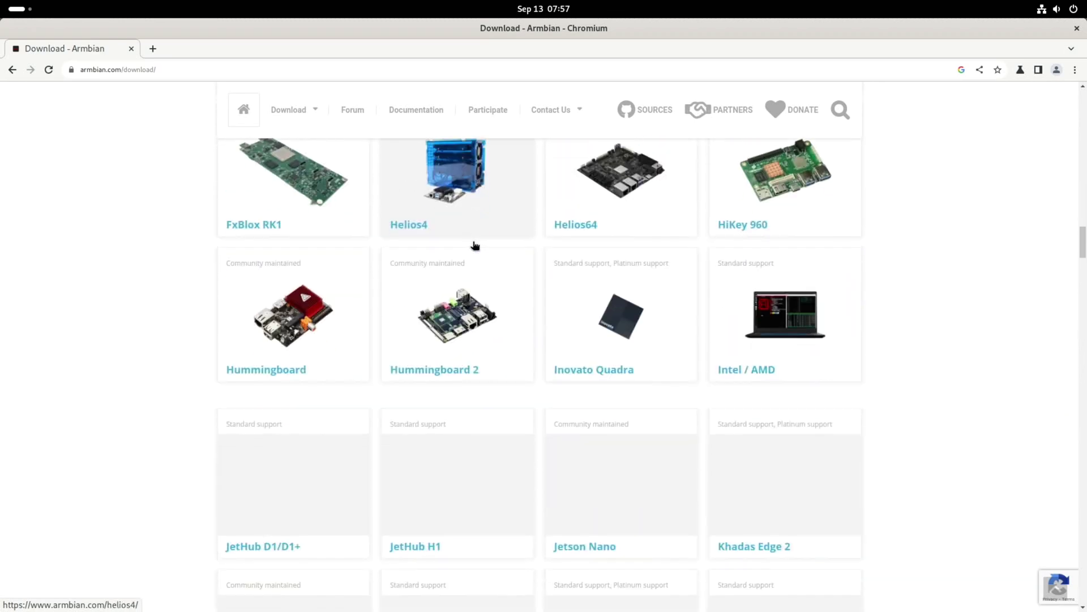
scroll(511, 208, "down", 5)
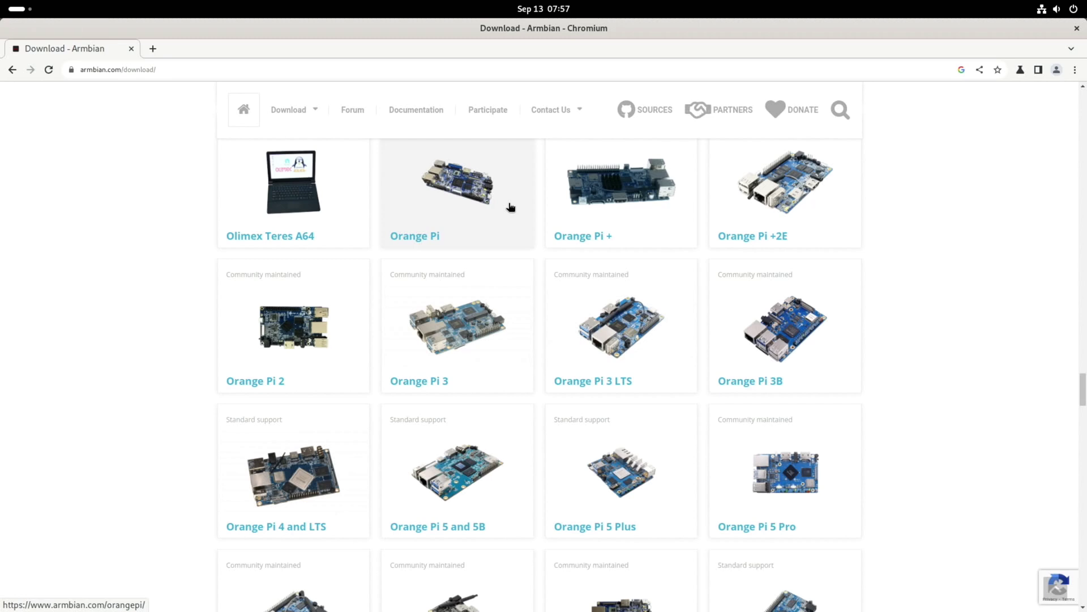
scroll(511, 207, "down", 1)
scroll(511, 207, "down", 2)
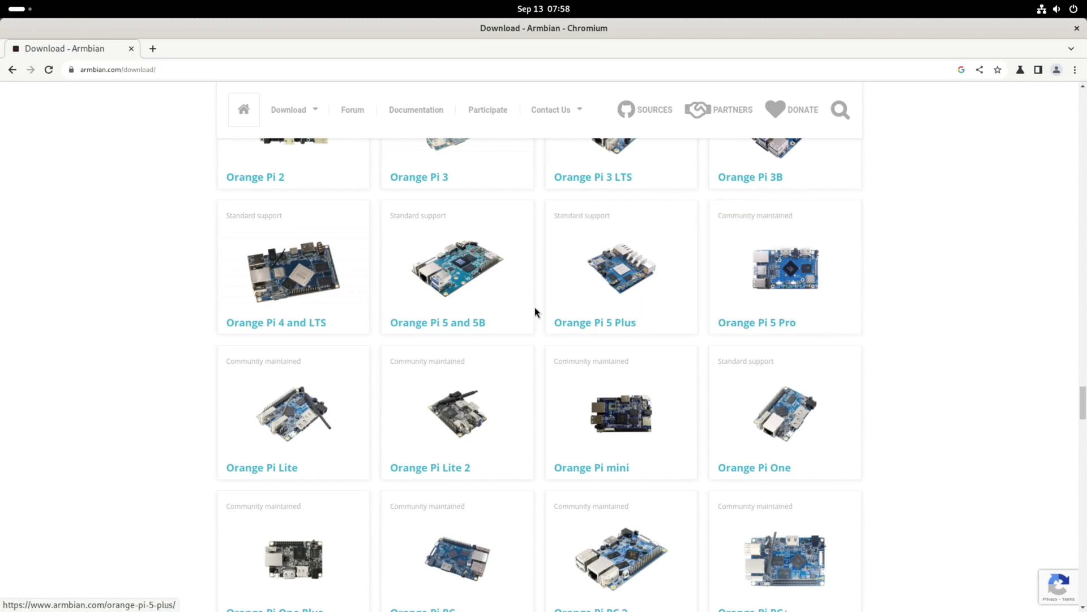
Open the Orange Pi 5/5B page and read its Noble Gnome download and 4K video notes.
left_click(458, 279)
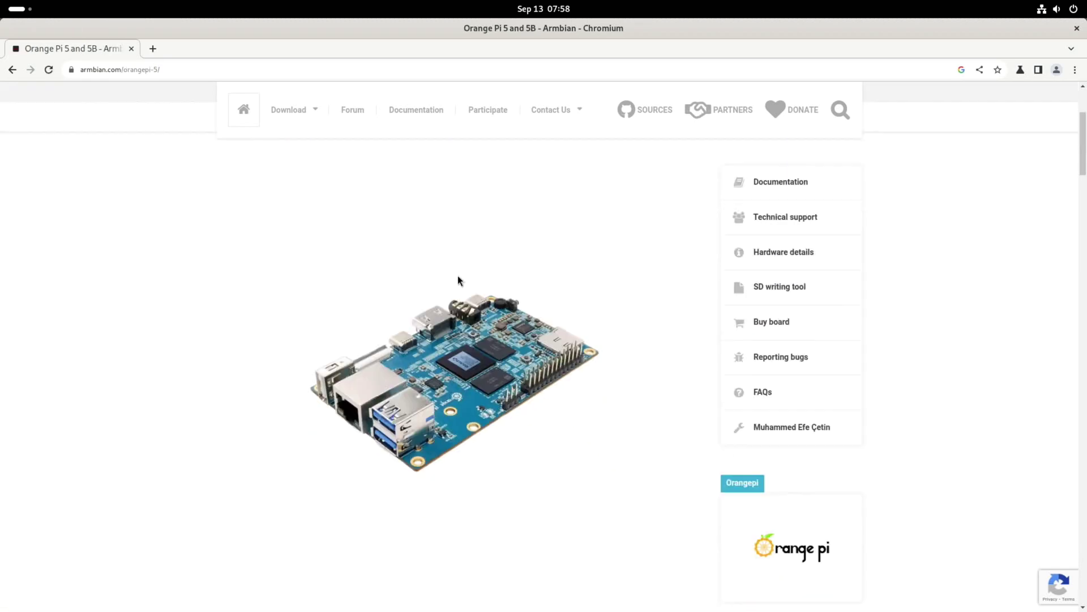
scroll(459, 280, "down", 5)
scroll(457, 278, "down", 2)
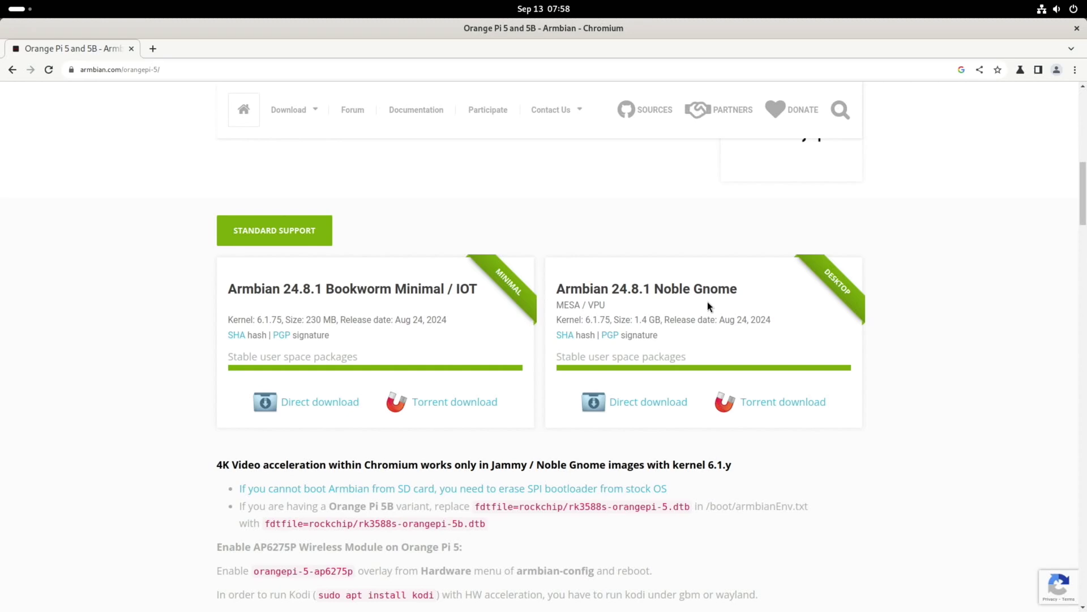
key("super")
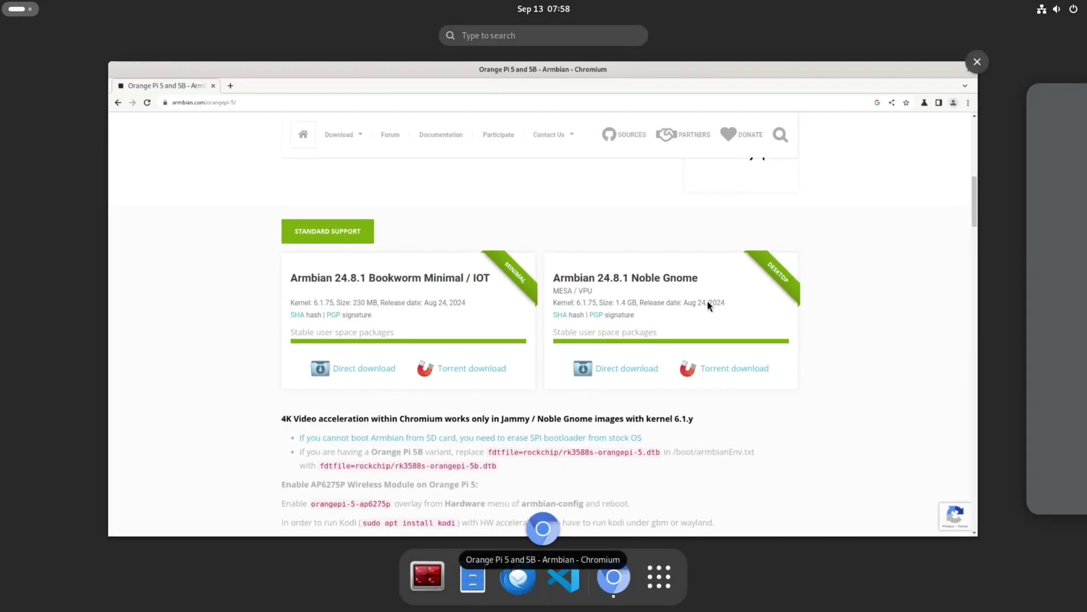
left_click(708, 300)
scroll(708, 301, "down", 3)
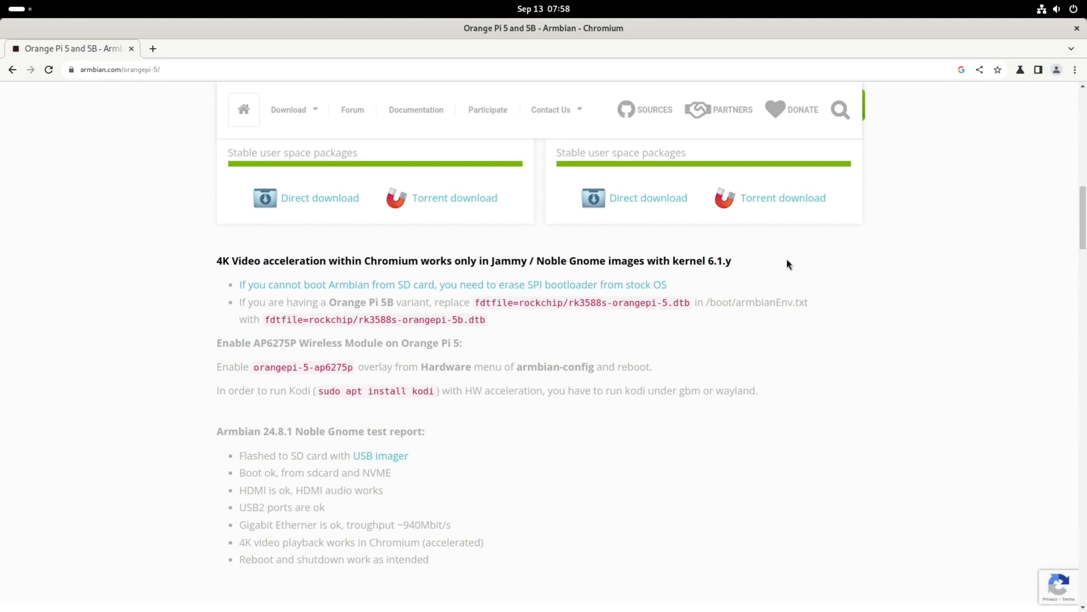
scroll(787, 261, "down", 2)
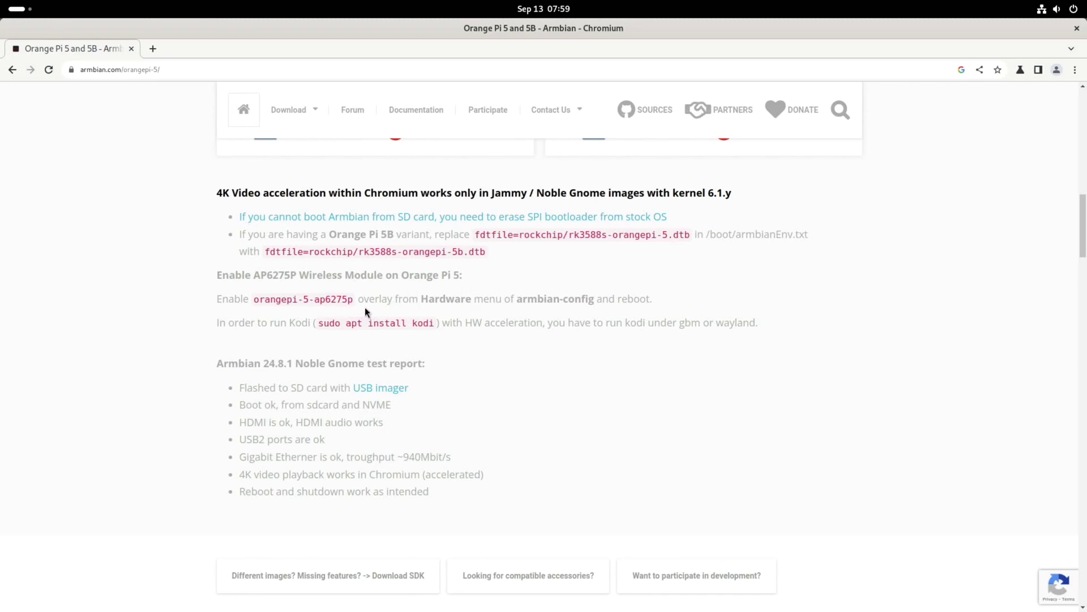
scroll(365, 311, "up", 5)
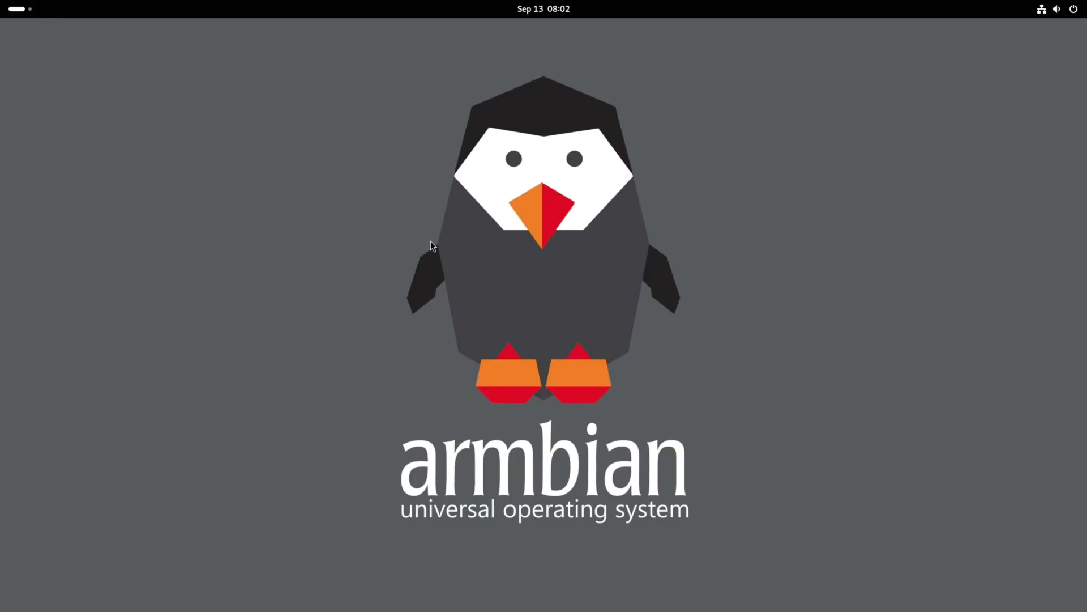
Start Firefox by searching 'fir' in Activities.
key("super")
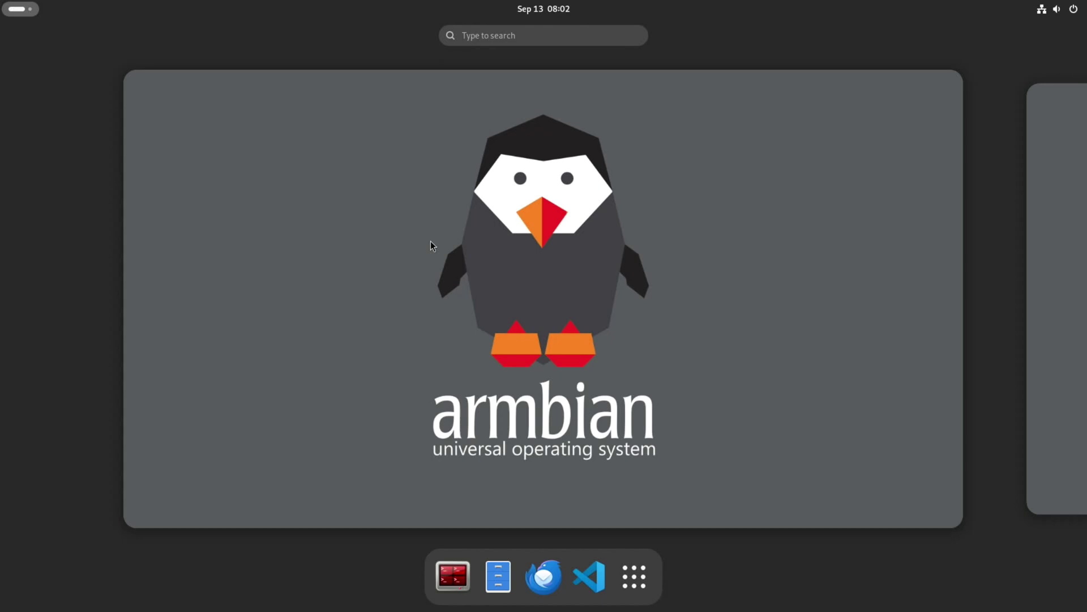
type("fir")
key("Return")
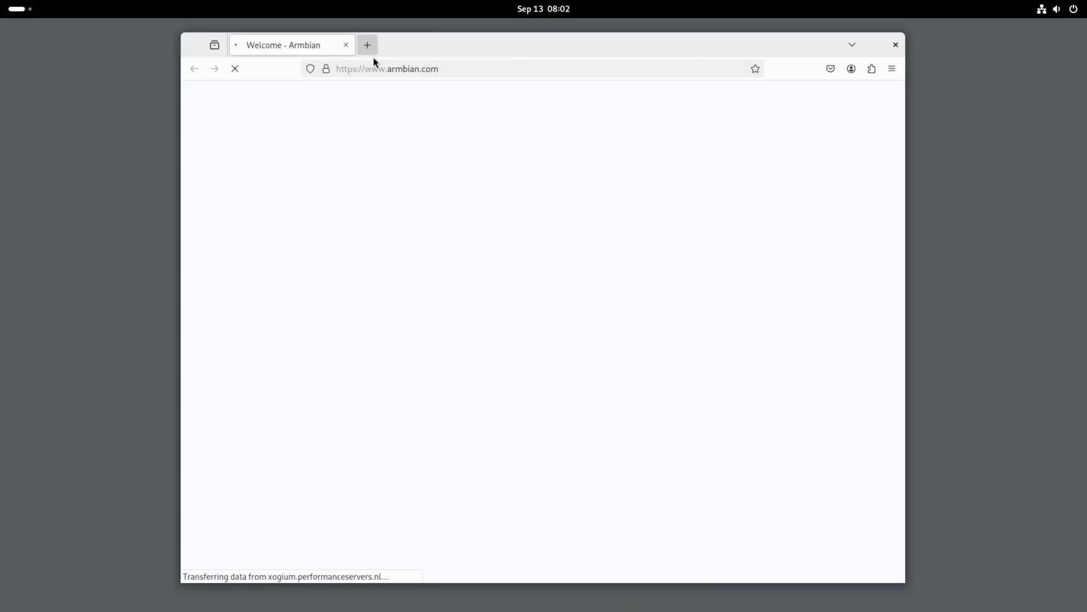
Search the address bar for 'webgl aquarium'.
left_click(374, 61)
type("we")
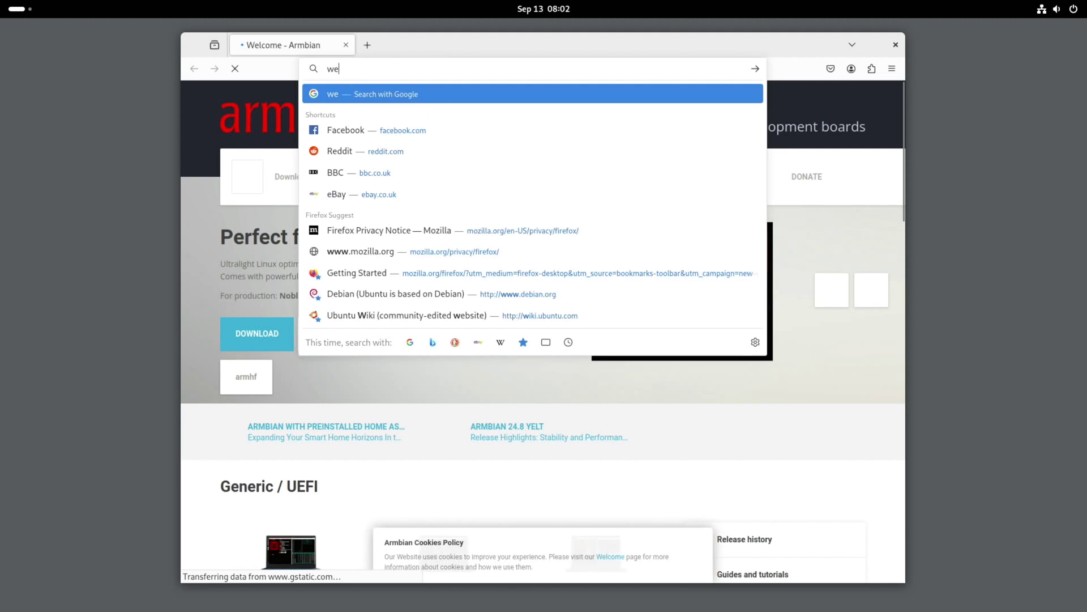
type("bgl aq")
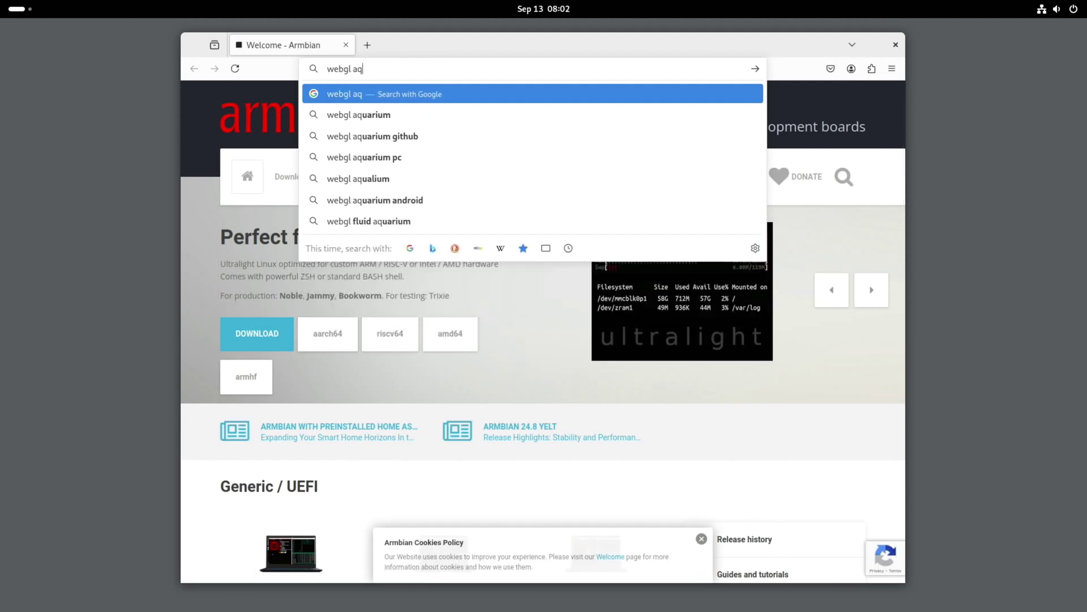
type("uarium")
key("Return")
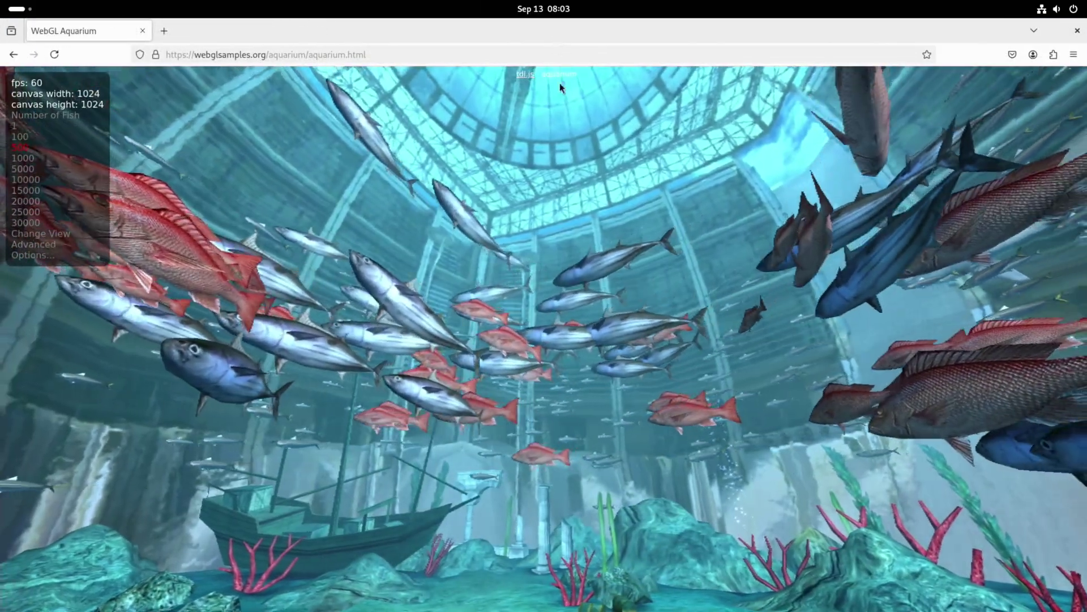
Tile the Firefox window right and left, then maximize it again.
left_click_drag(561, 88, 1085, 136)
left_click_drag(816, 30, 2, 92)
left_click_drag(334, 33, 662, 4)
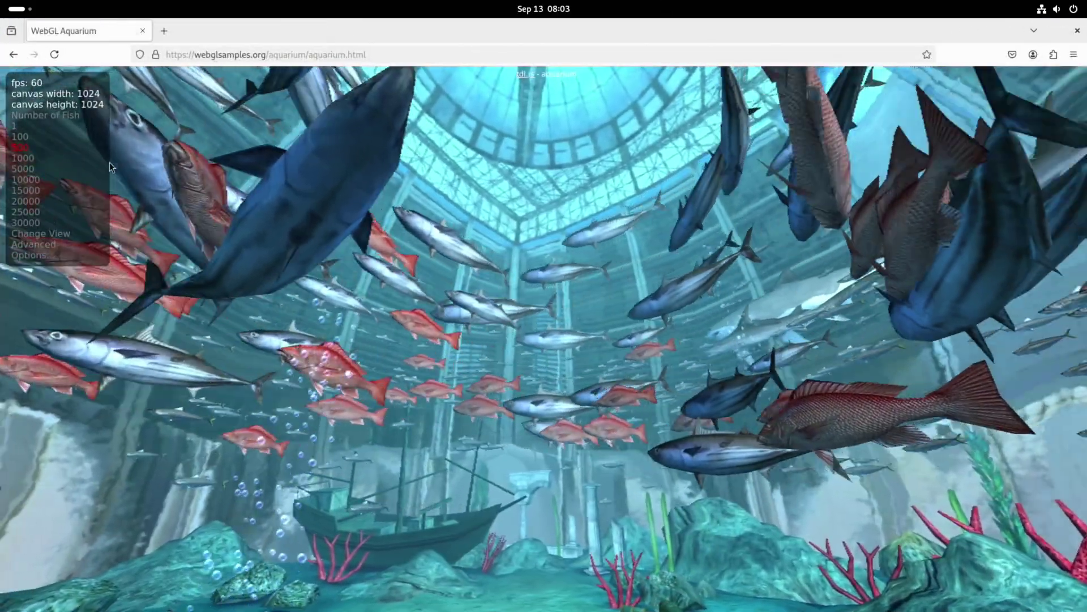
Zoom the page in and raise the fish count through 1000, 5000, 10000 to 30000.
left_click(25, 160)
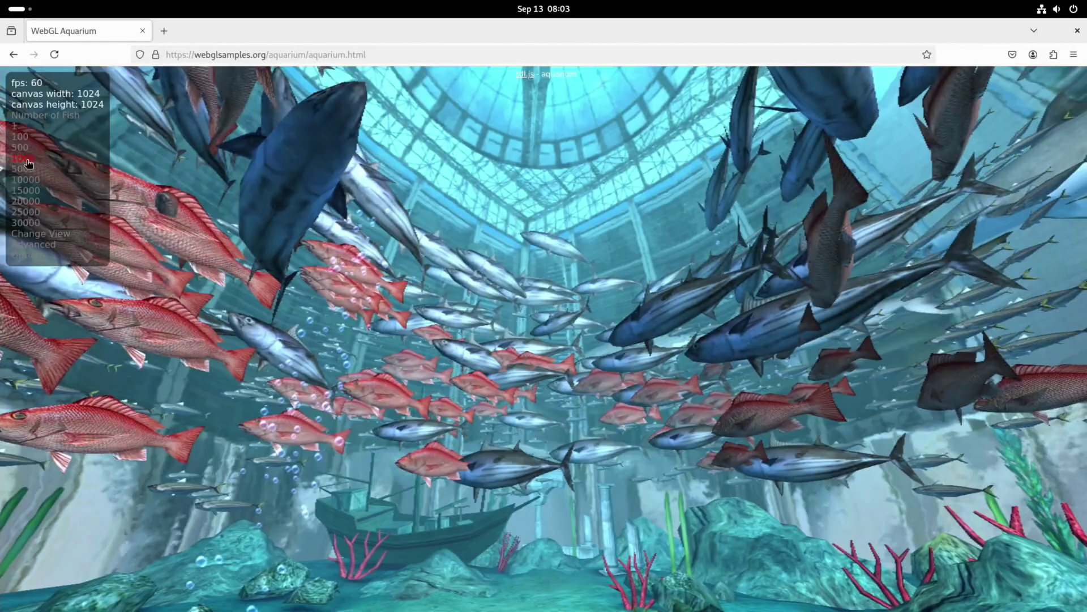
key("ctrl+plus")
key("ctrl+plus")
key("ctrl+plus")
key("ctrl+plus")
key("ctrl+plus")
key("ctrl+plus")
key("ctrl+plus")
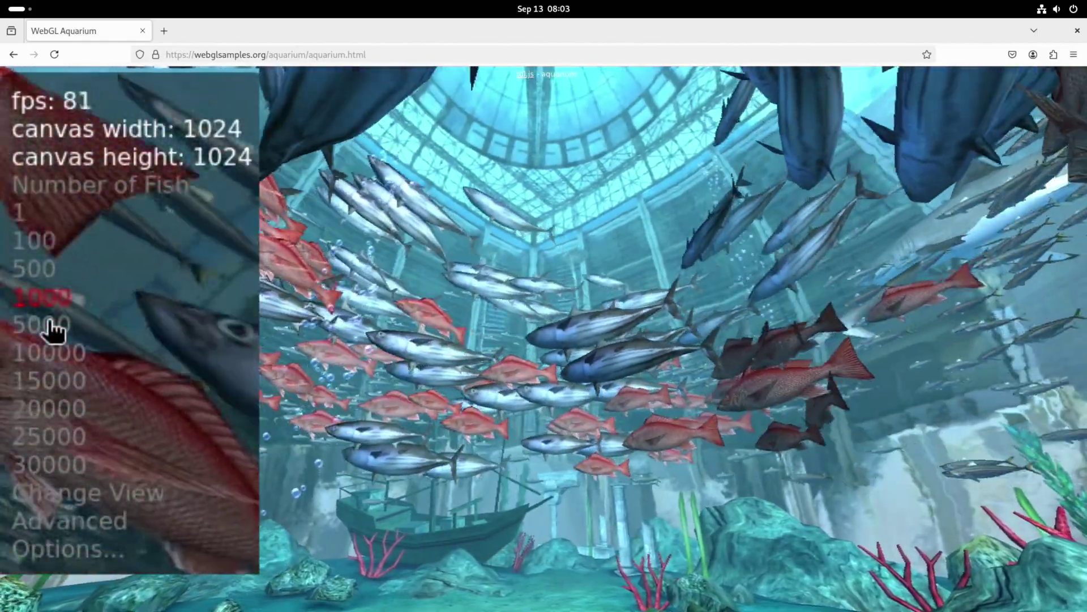
left_click(47, 331)
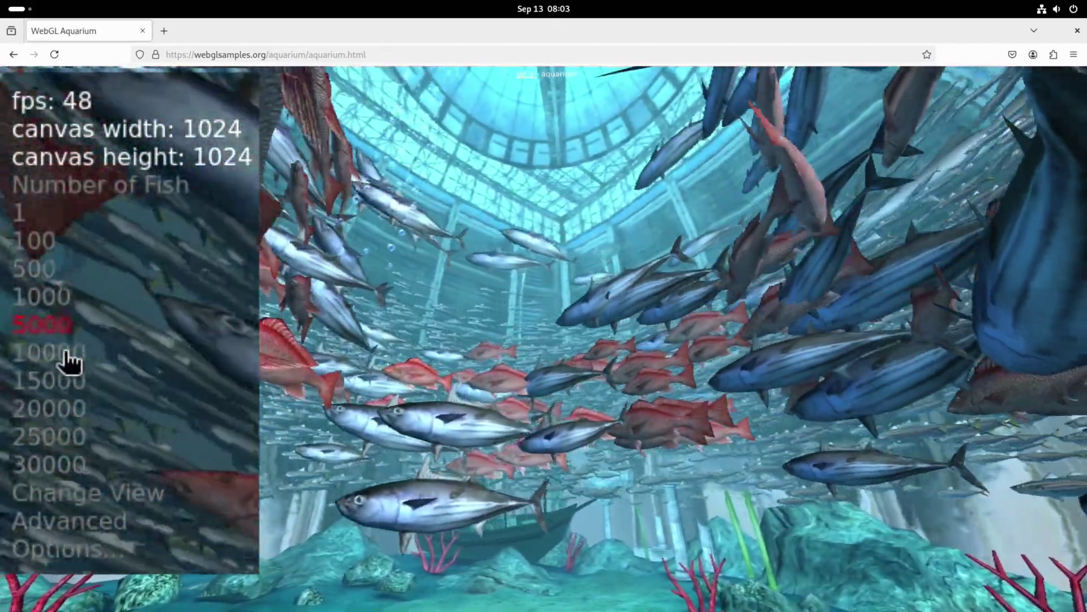
left_click(67, 354)
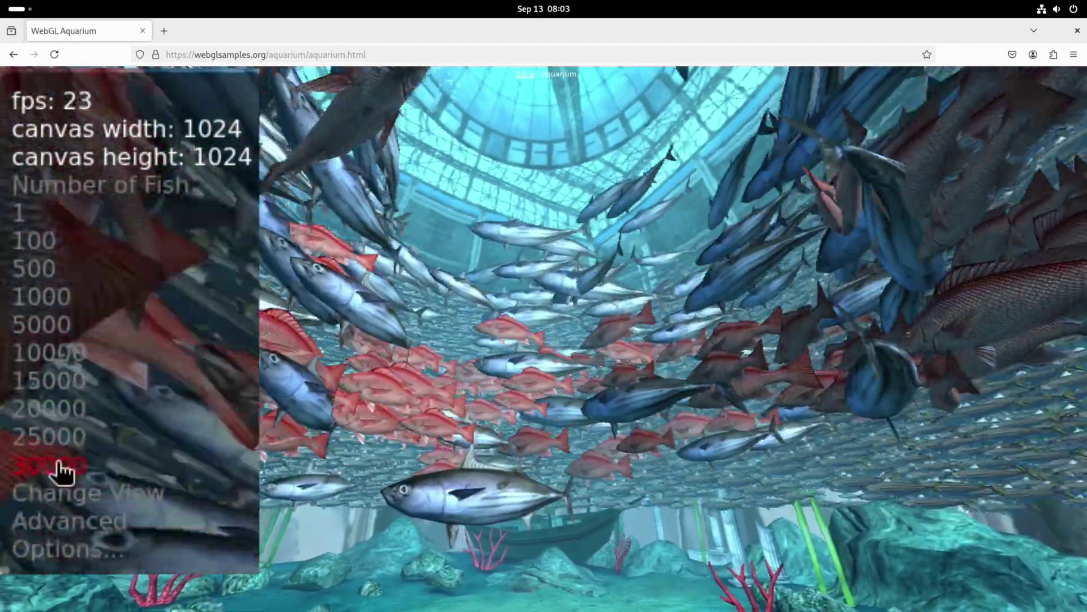
left_click(62, 465)
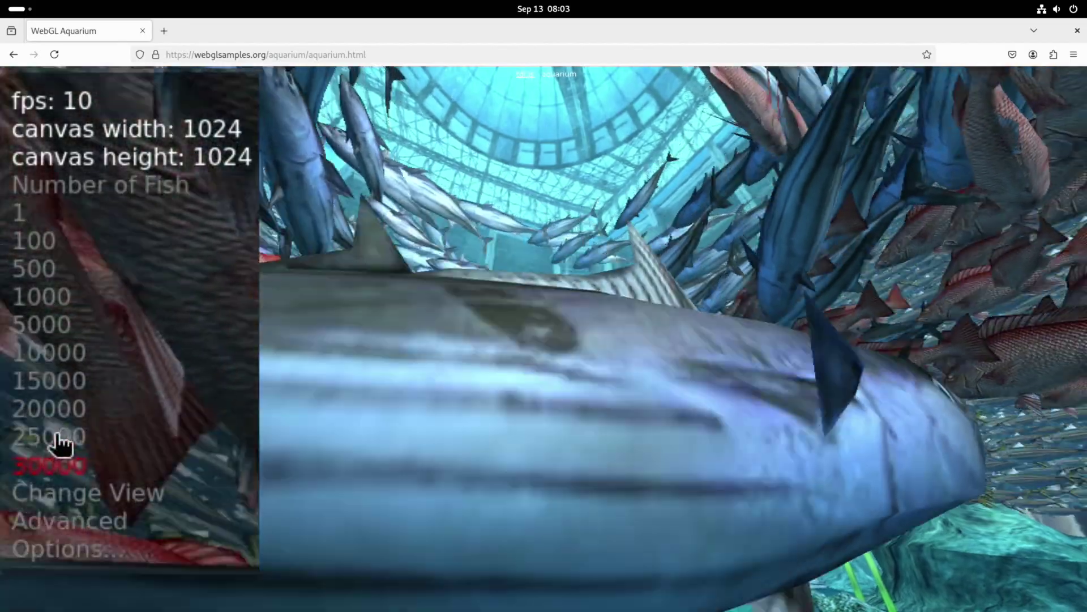
Lower the fish count through 25000, 20000, 15000 to 10000 and reset page zoom.
left_click(62, 440)
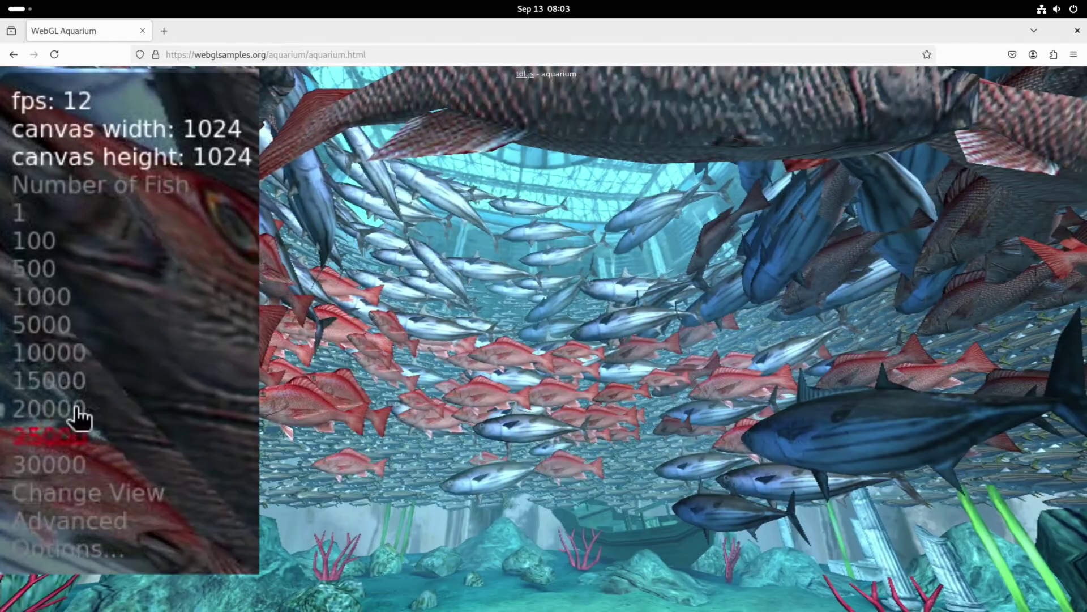
left_click(79, 418)
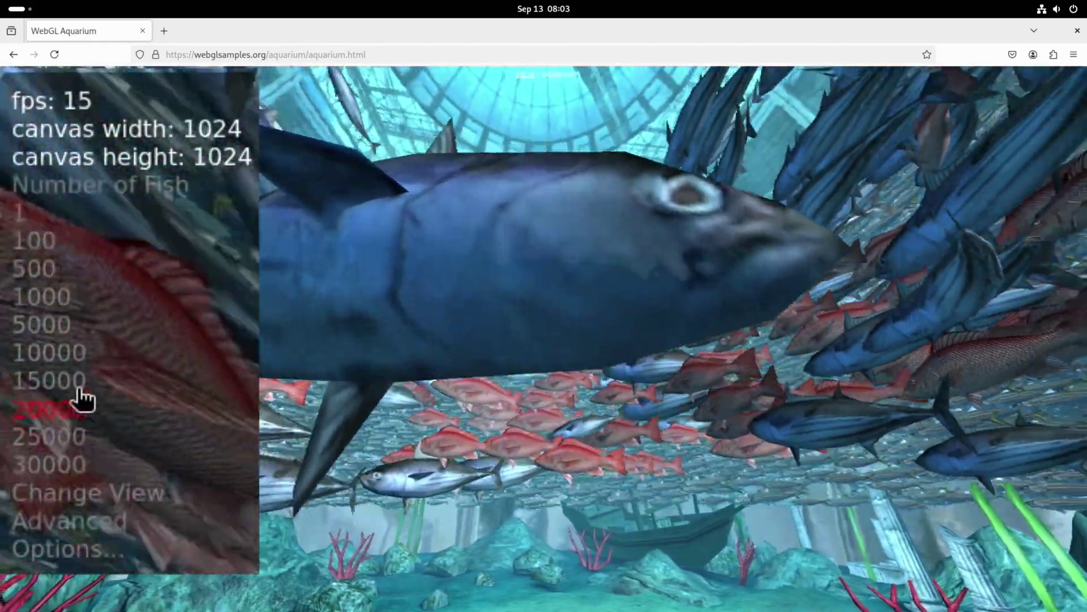
left_click(82, 388)
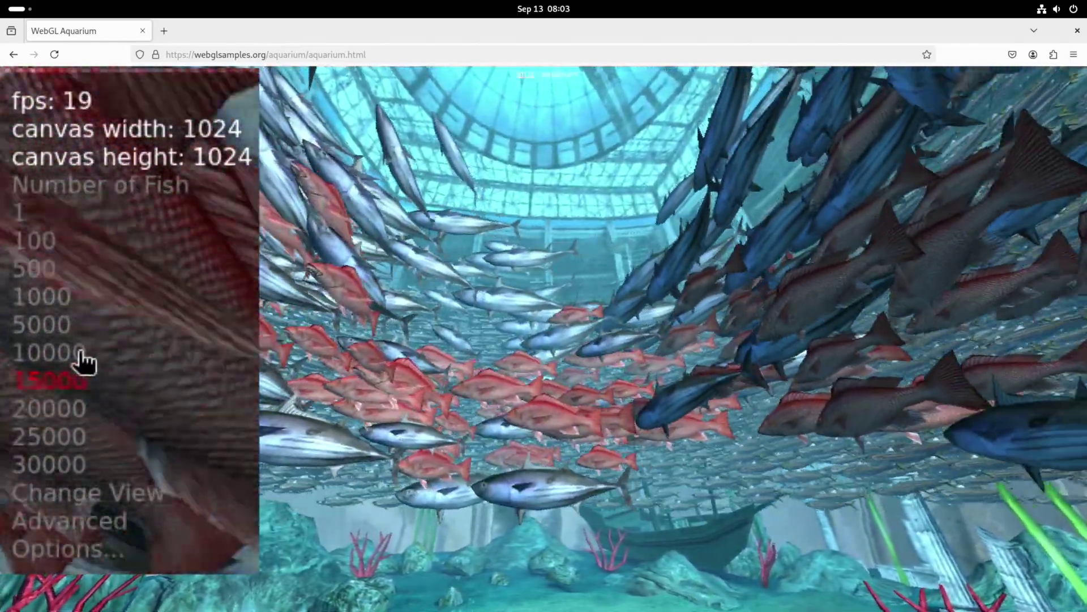
left_click(82, 360)
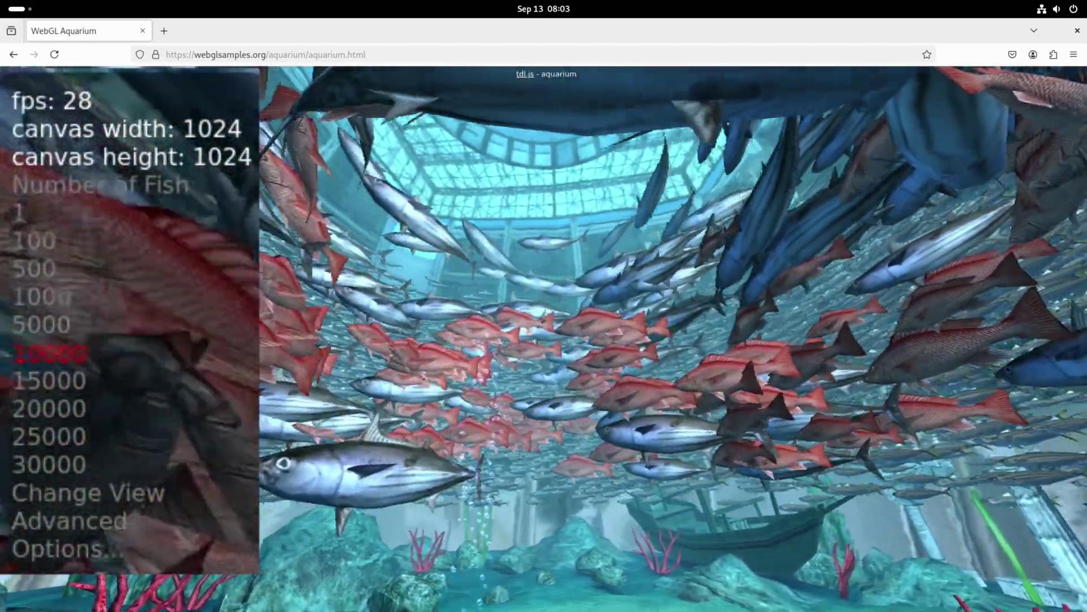
key("ctrl+0")
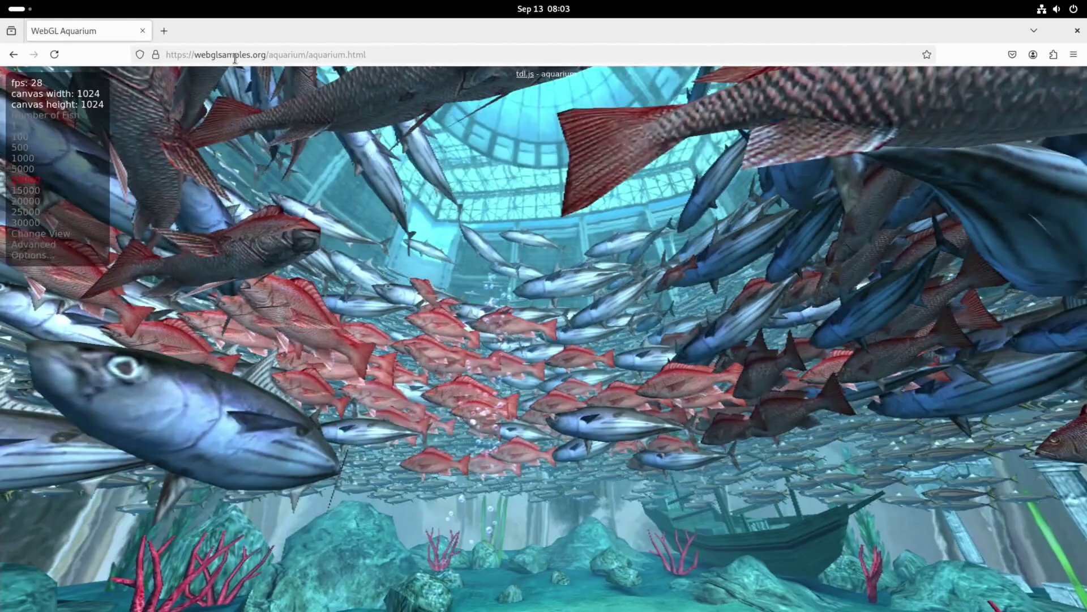
Copy the aquarium page address and quit Firefox.
left_click(236, 54)
right_click(237, 54)
left_click(265, 117)
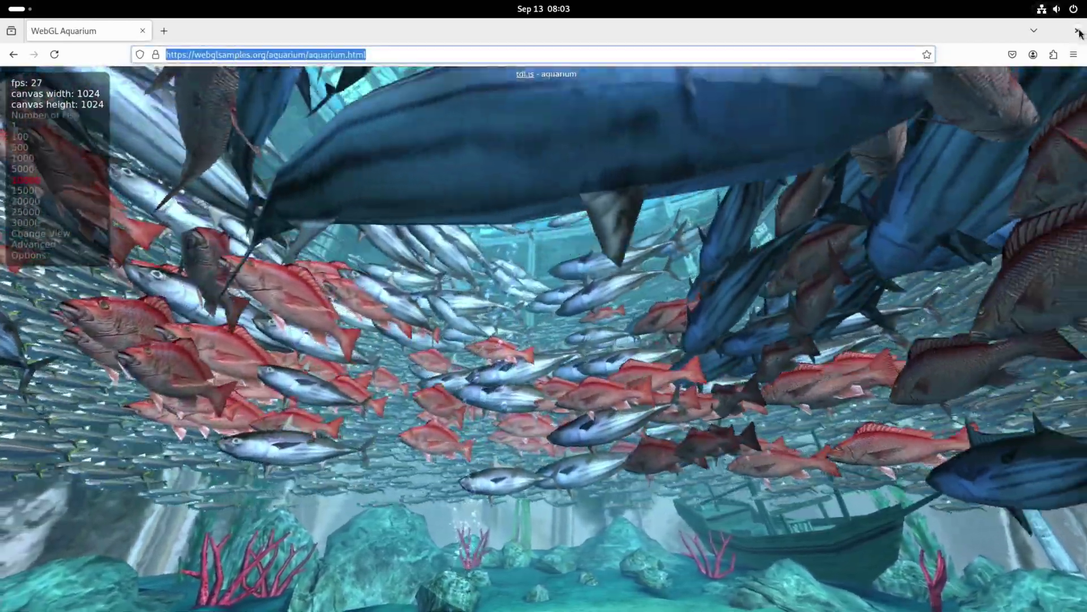
key("ctrl+q")
Load the copied aquarium address in Chromium, run 10000 fish, and close the window.
key("super")
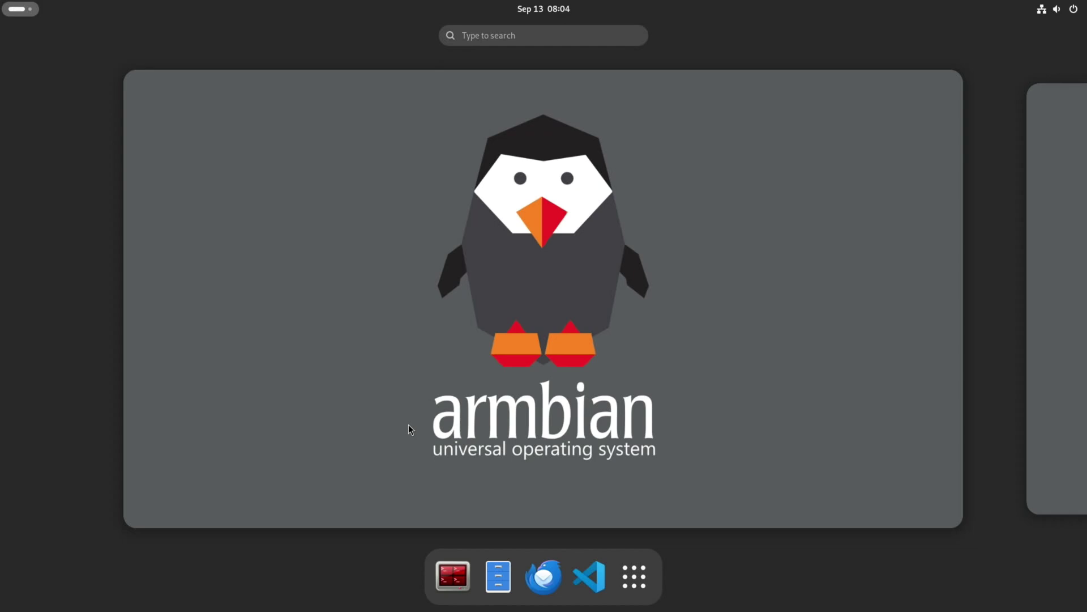
type("ch")
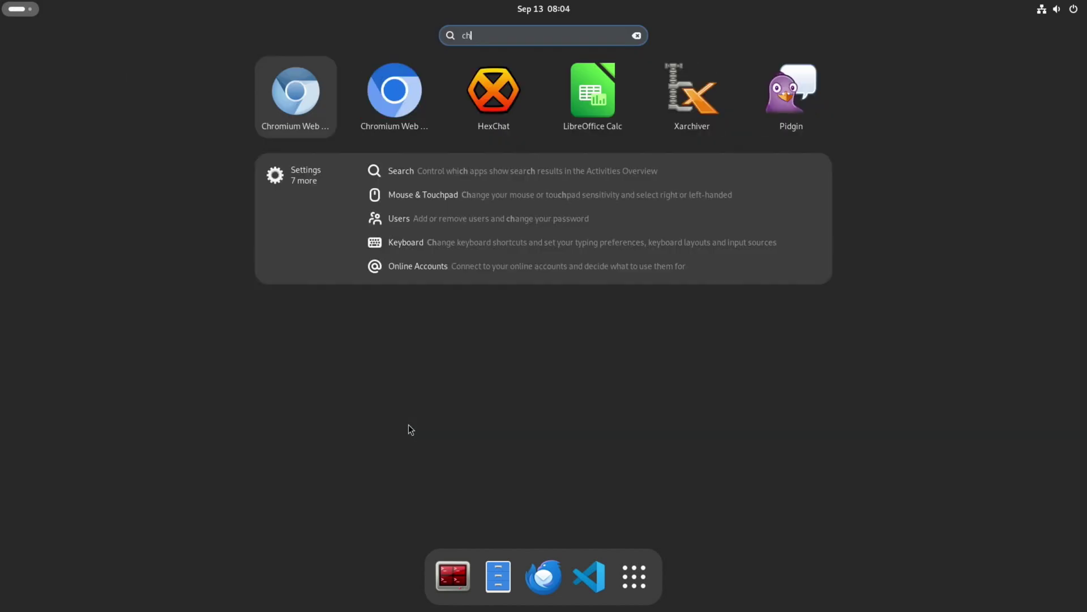
left_click(277, 107)
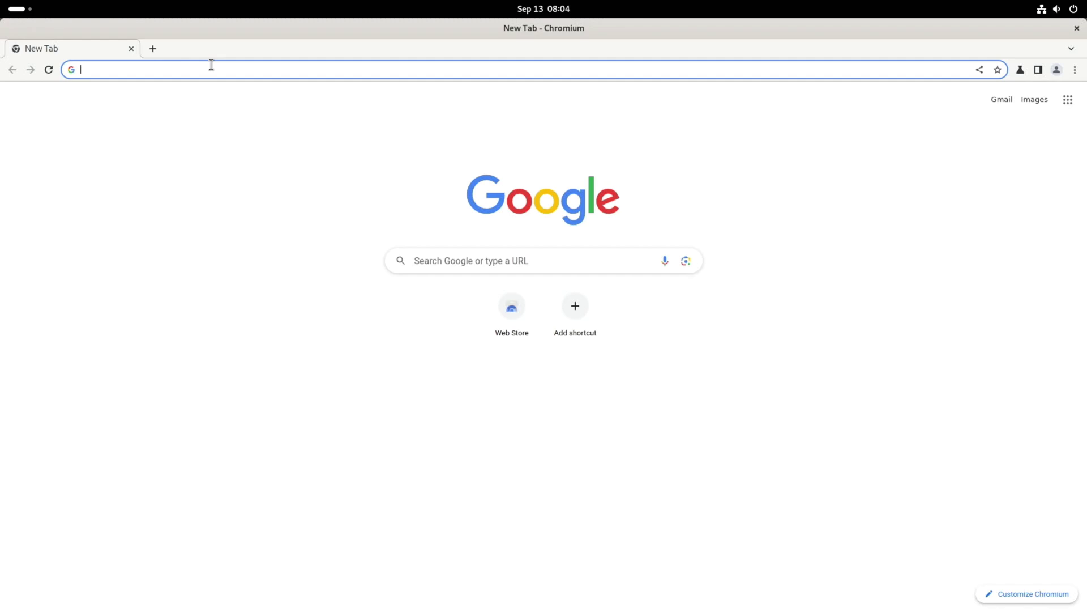
right_click(211, 67)
left_click(250, 121)
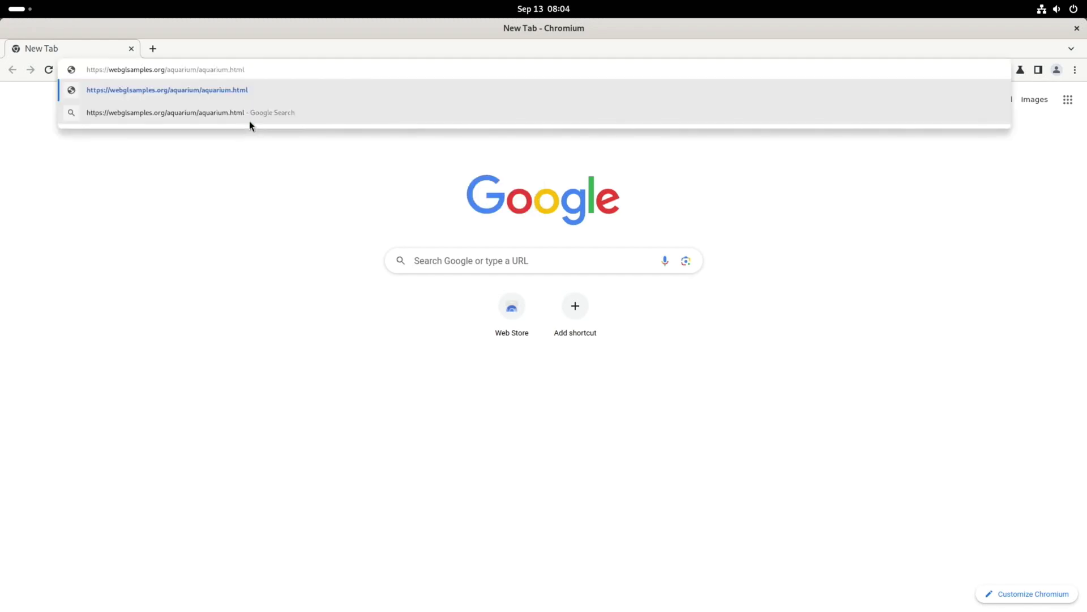
key("Return")
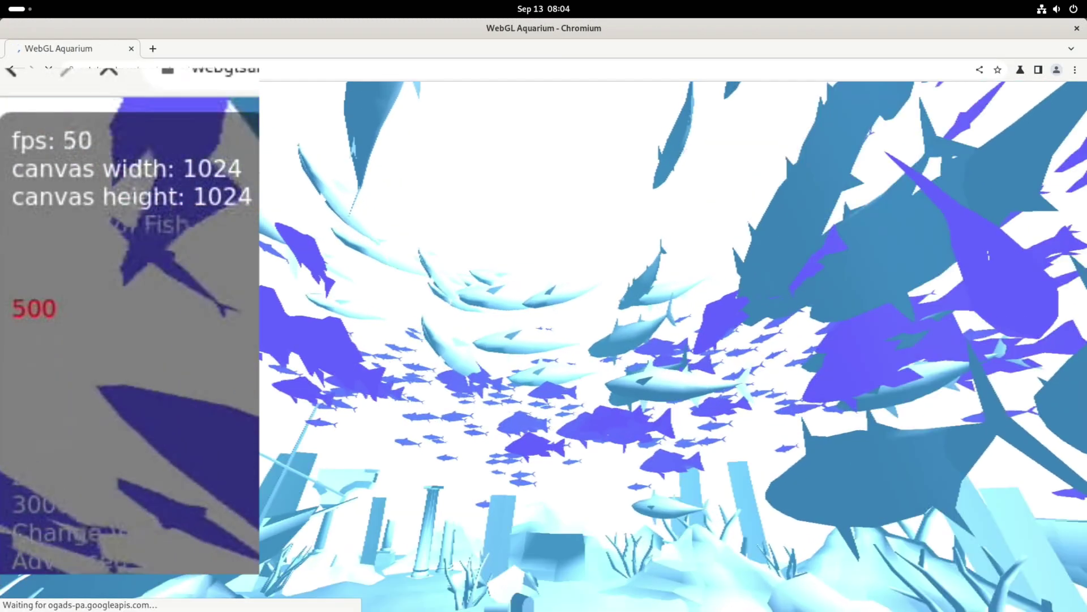
left_click(51, 397)
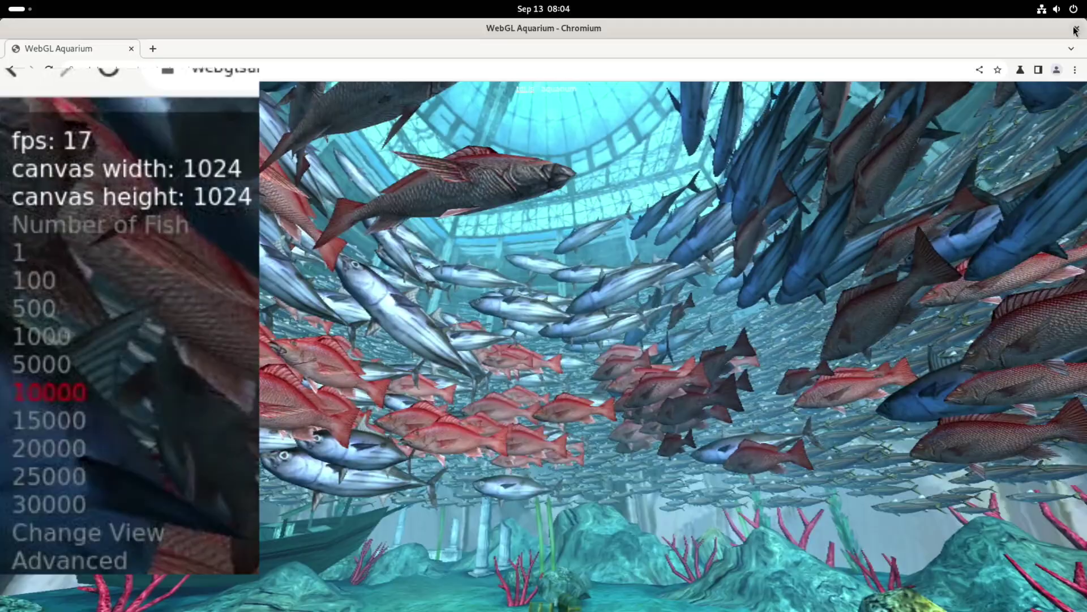
left_click(1076, 29)
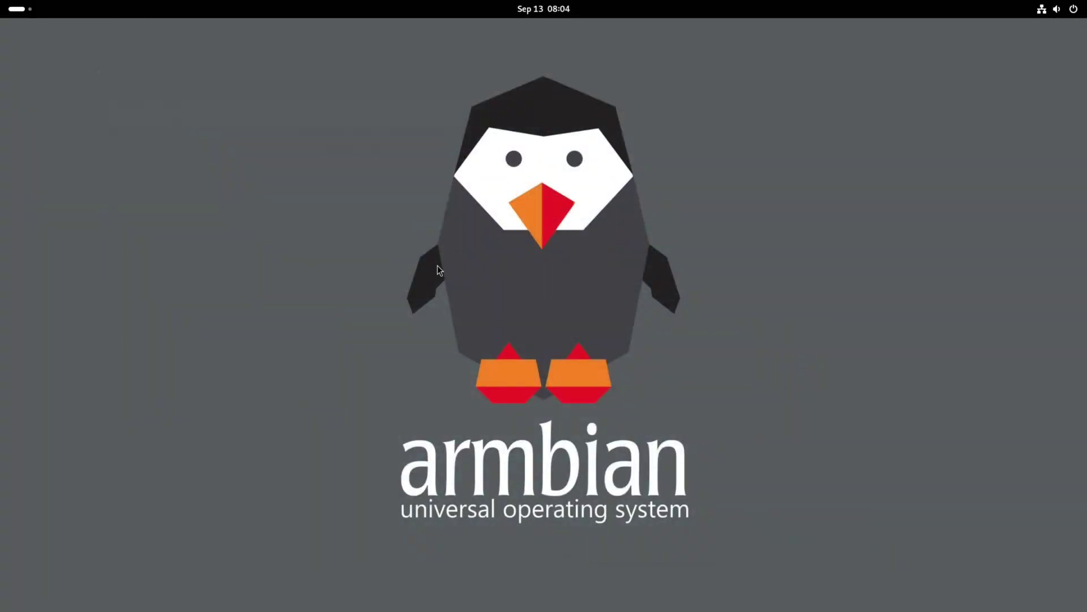
Launch the second Chromium build from the 'chr' search results.
key("super")
type("ch")
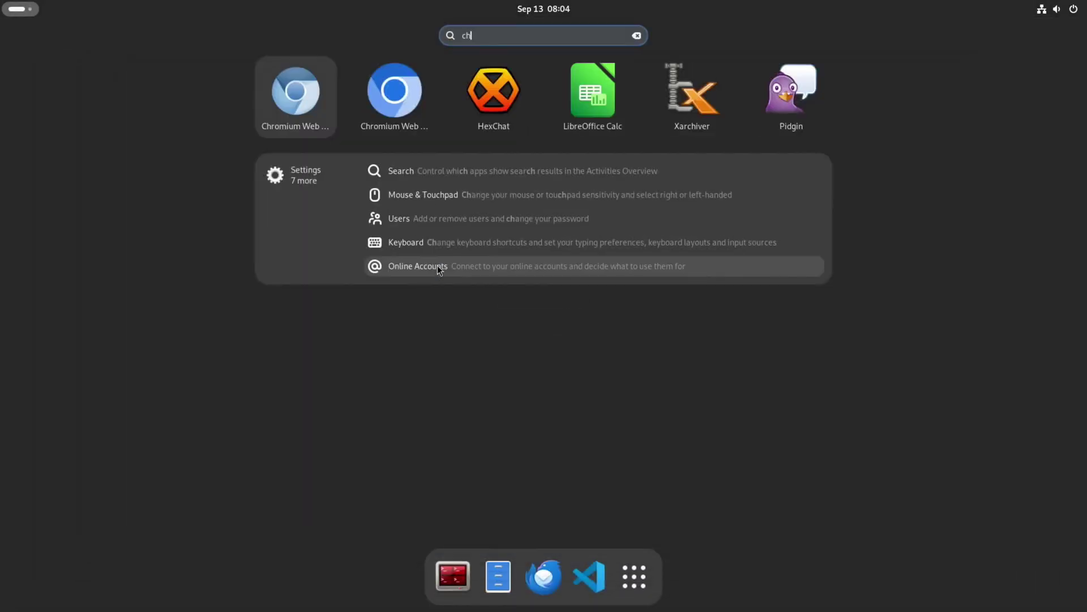
type("r")
key("Right")
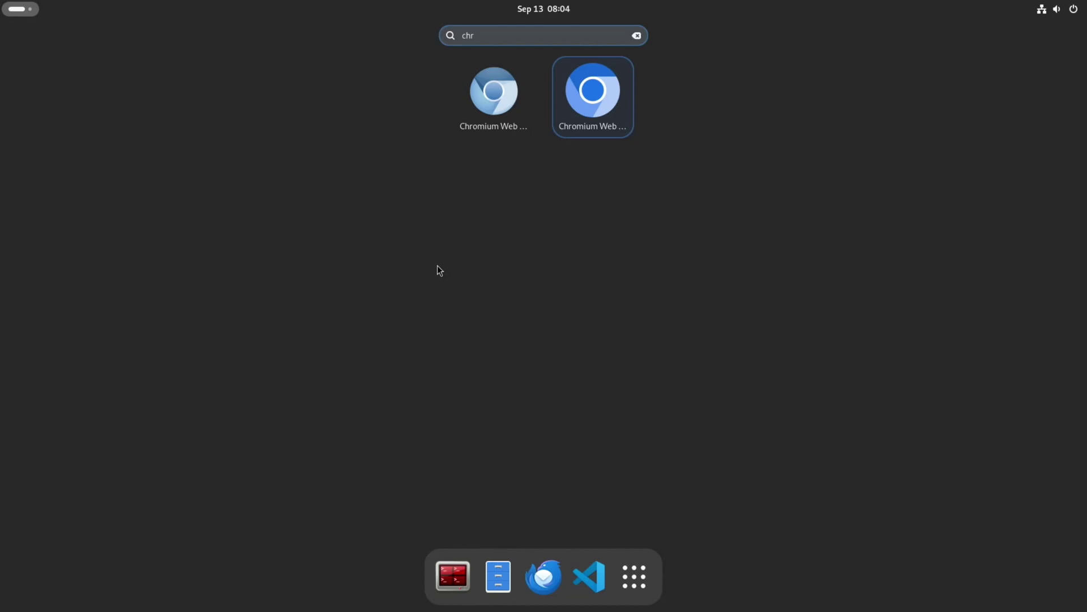
key("Return")
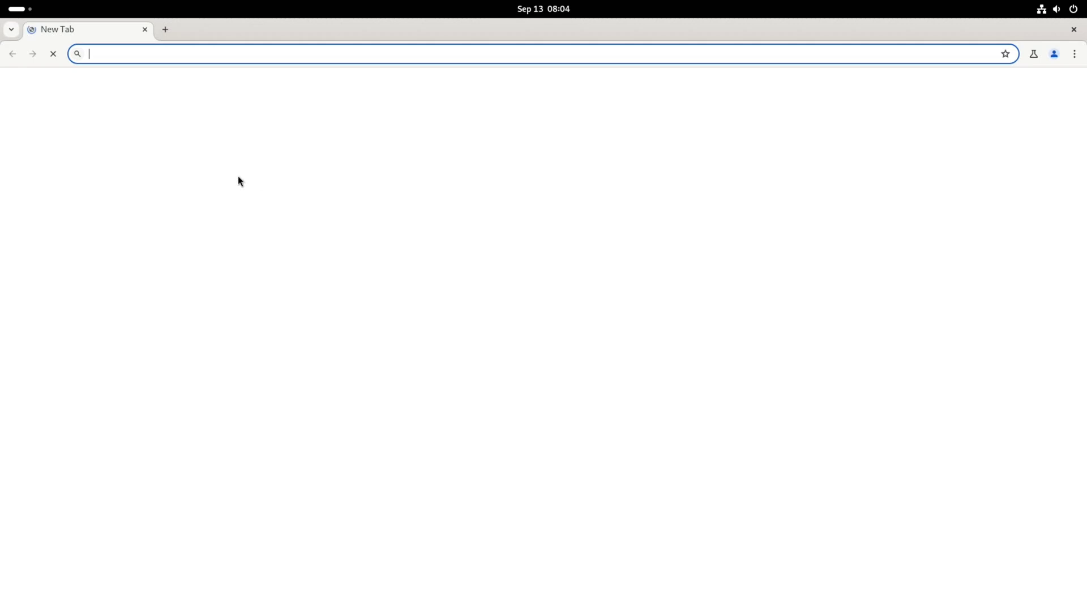
Paste the aquarium address, load it, and set 10000 fish.
right_click(114, 56)
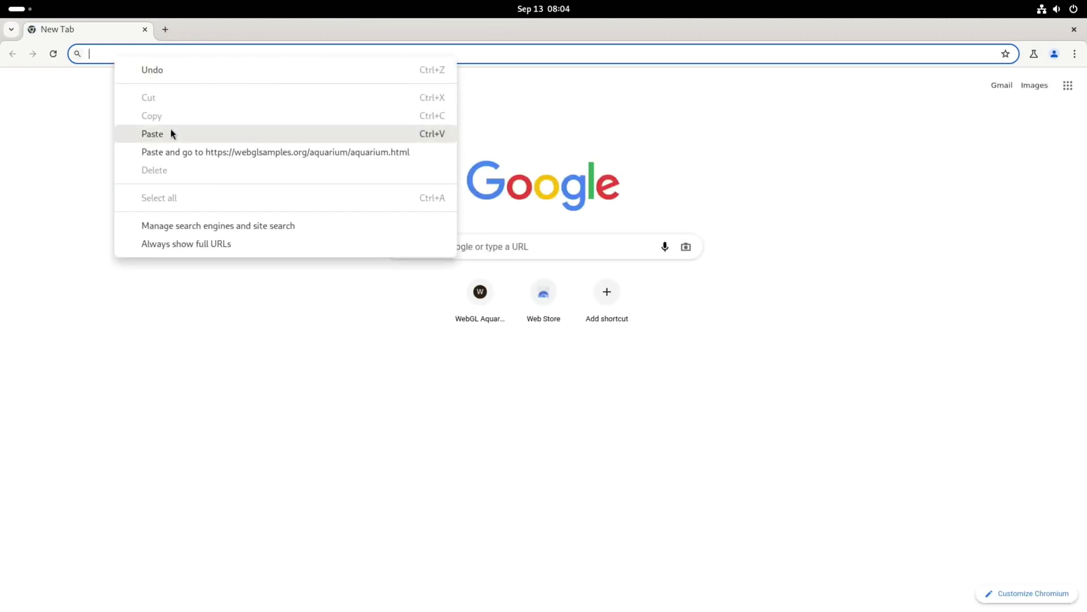
left_click(152, 134)
key("Return")
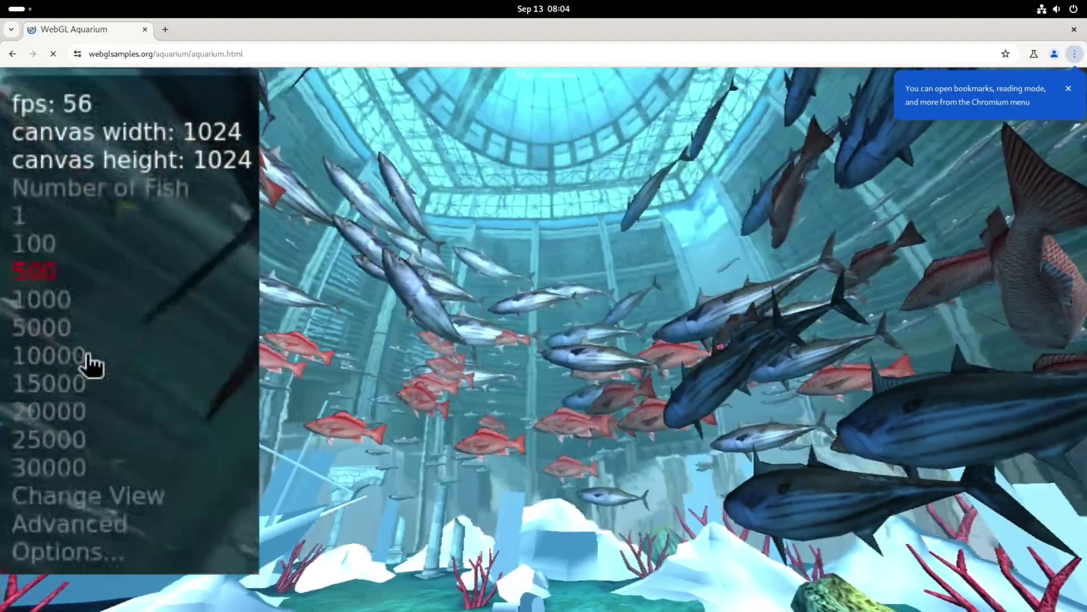
left_click(80, 357)
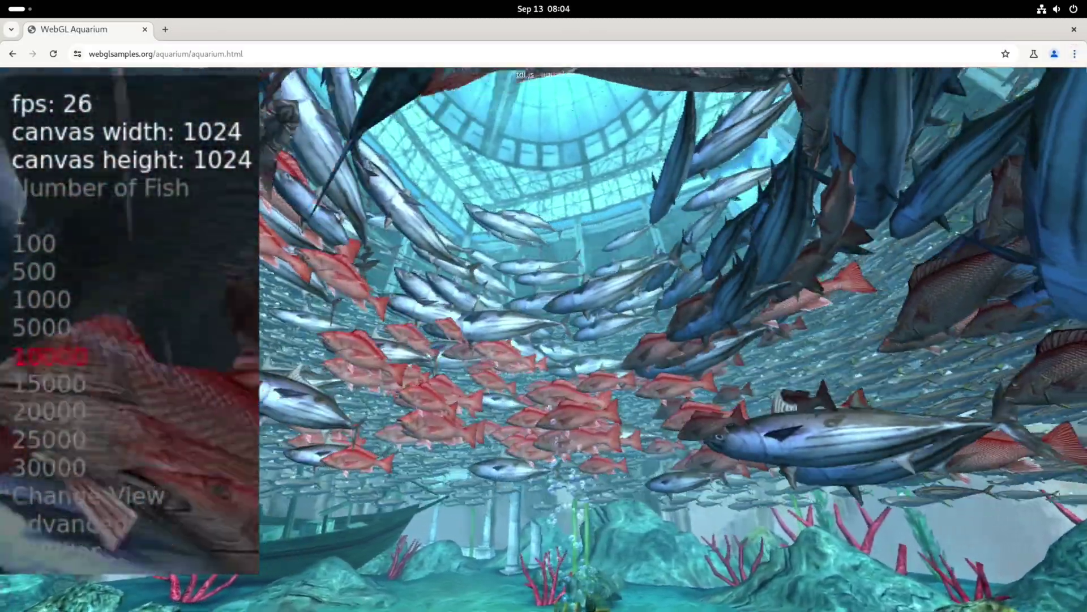
Close the second Chromium window and dismiss the 'ch' Activities search.
key("ctrl+w")
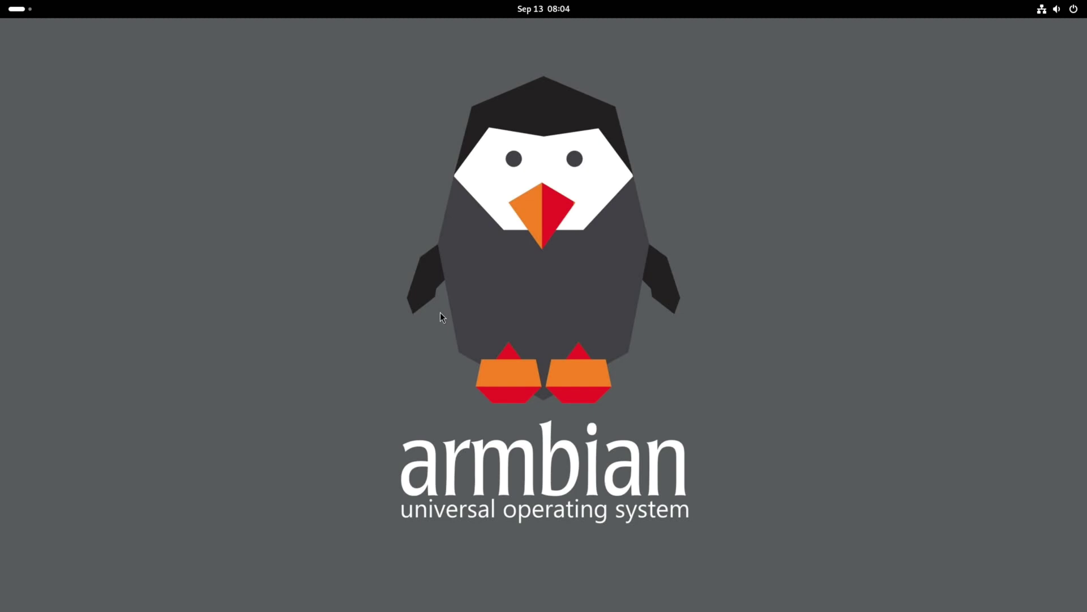
key("super")
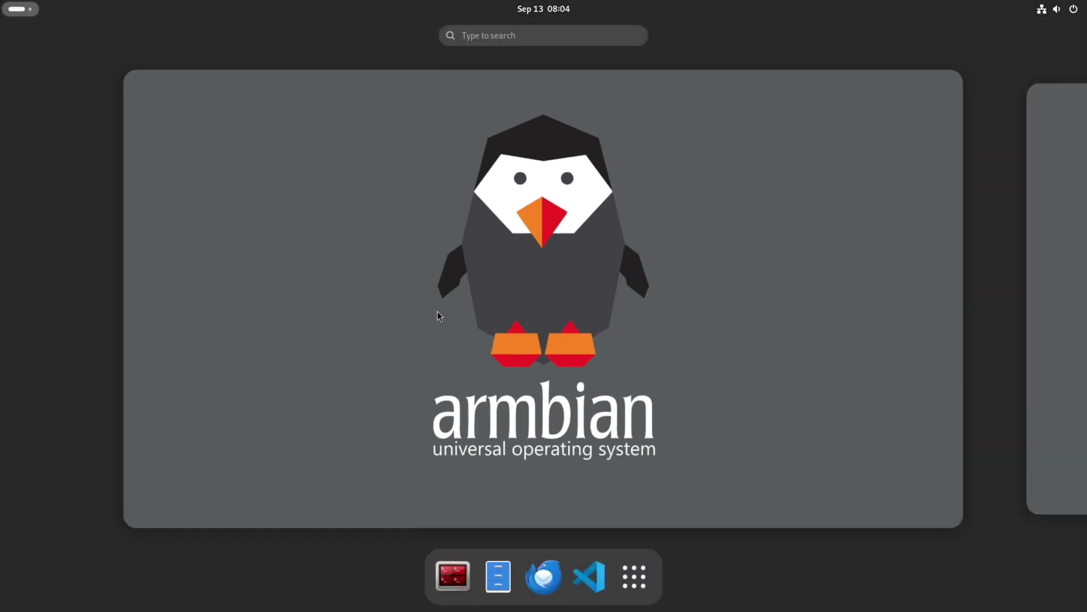
type("ch")
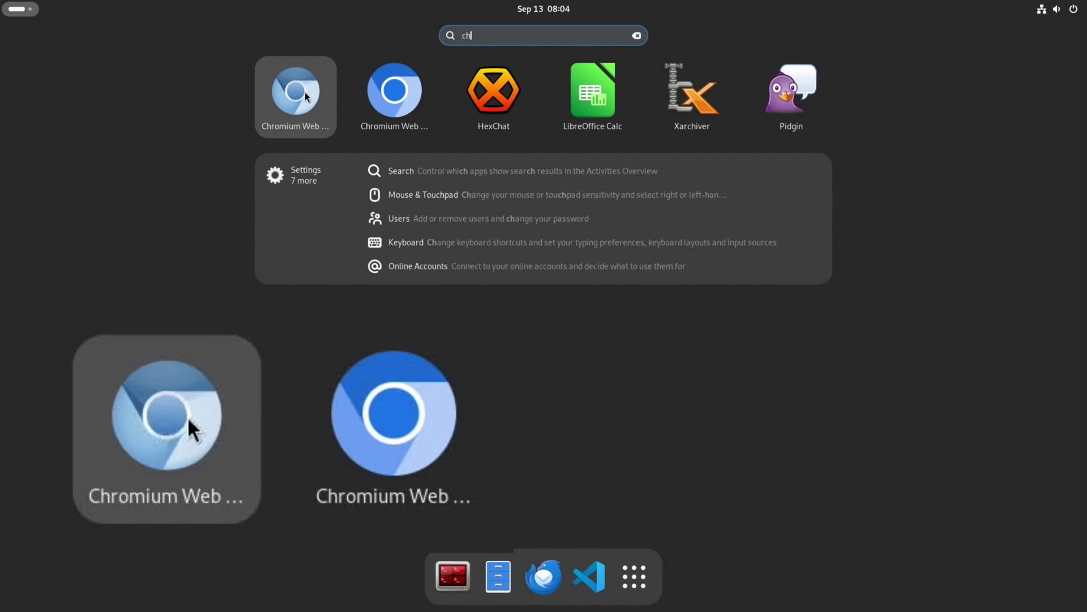
key("BackSpace")
key("BackSpace")
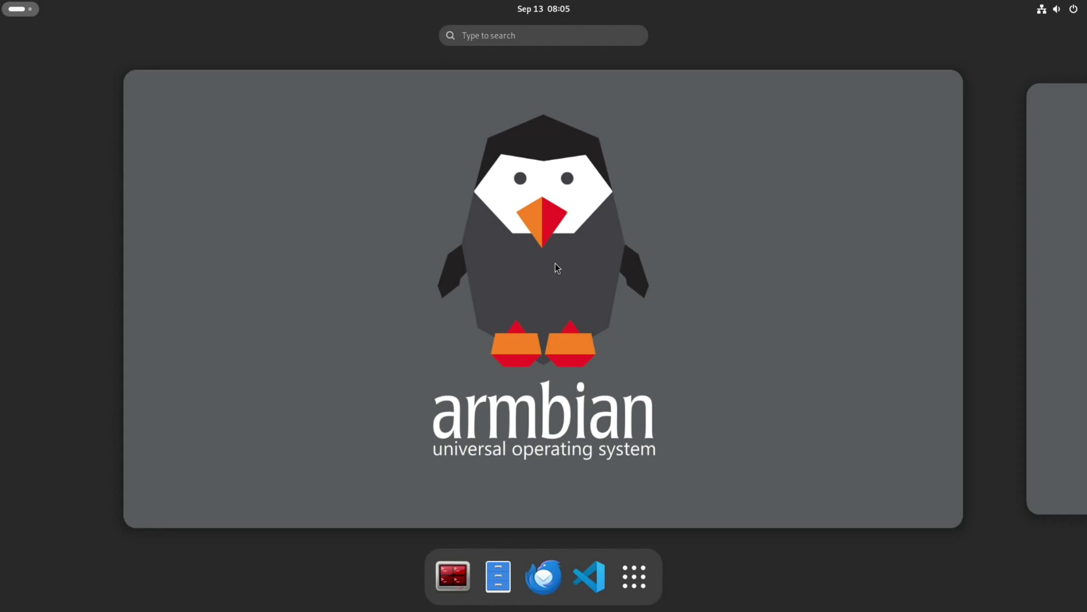
key("Escape")
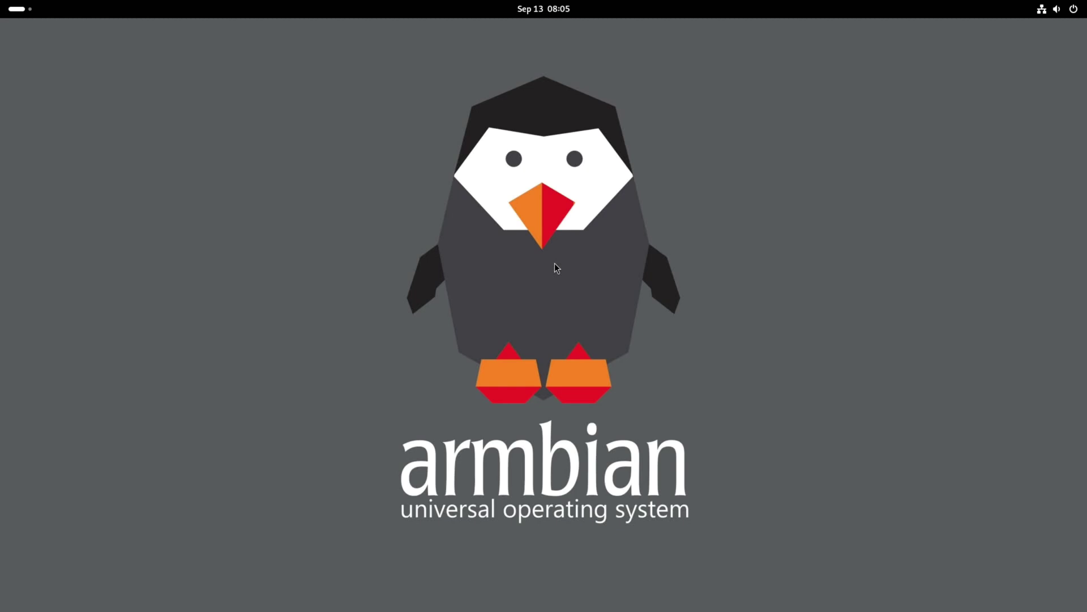
Install psensor and rpi-imager with apt, then move the Psensor window to the bottom-right.
key("ctrl+alt+t")
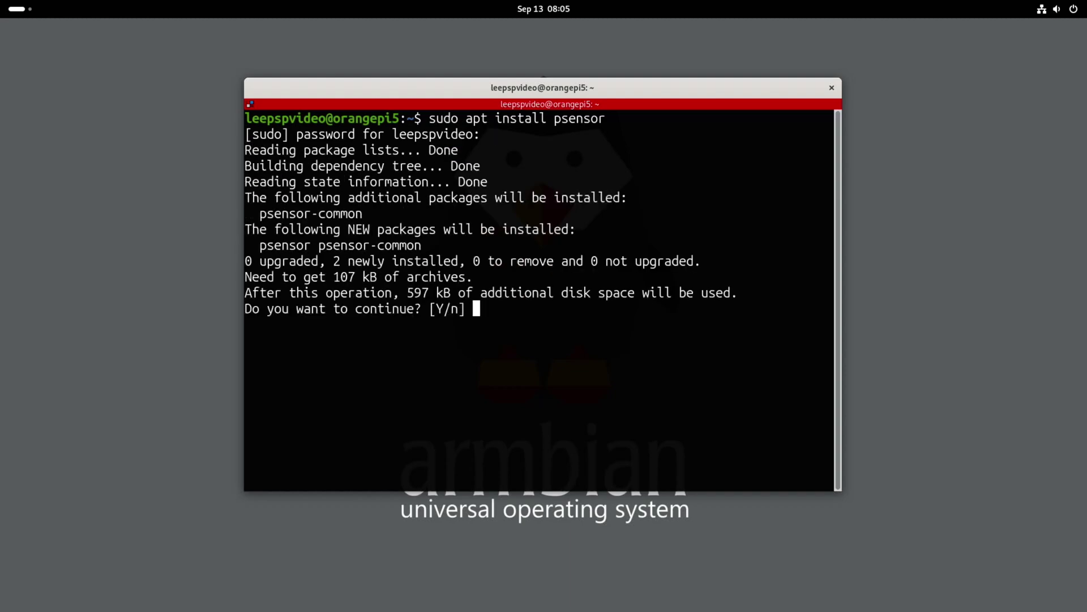
key("Return")
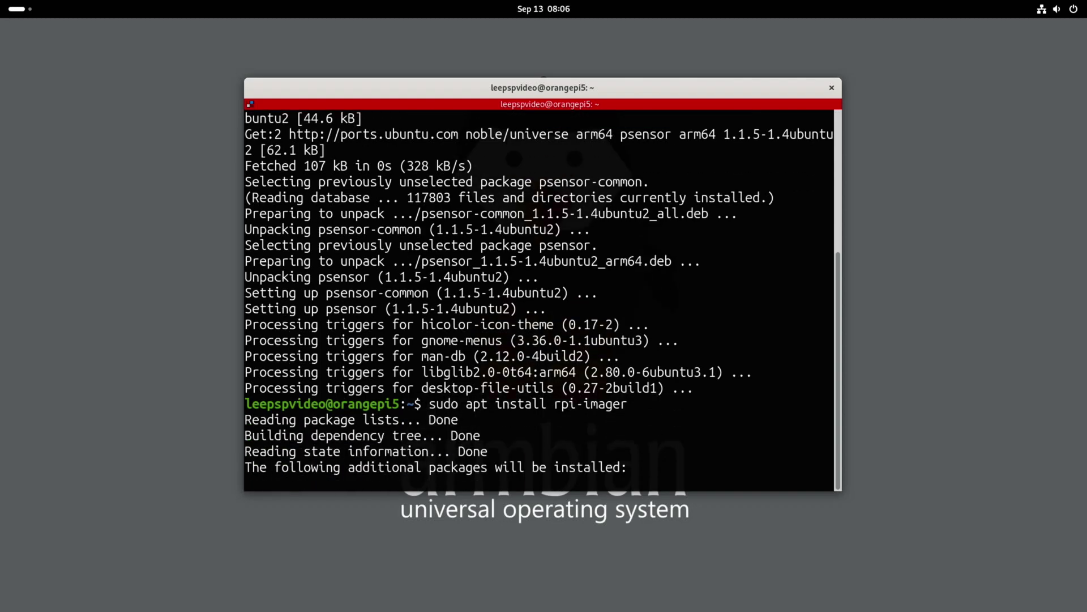
type("y")
key("Return")
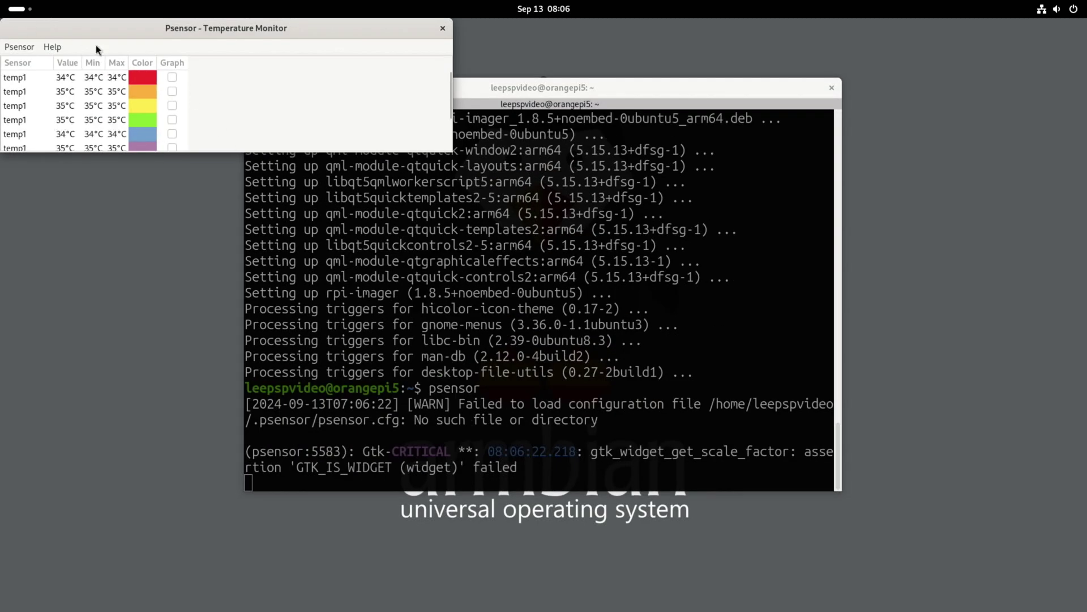
left_click_drag(96, 46, 957, 481)
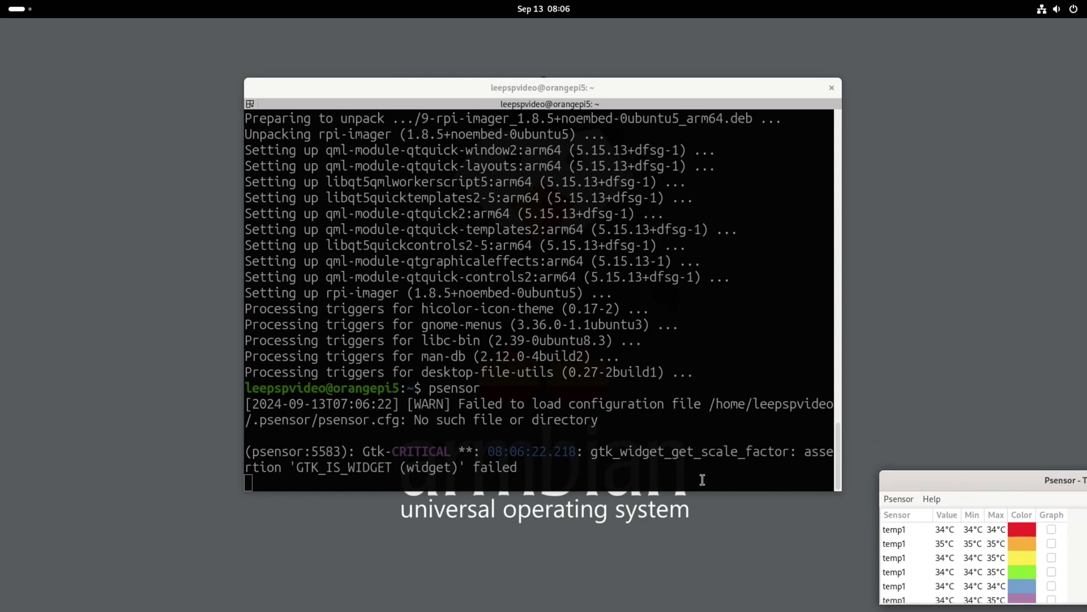
key("super")
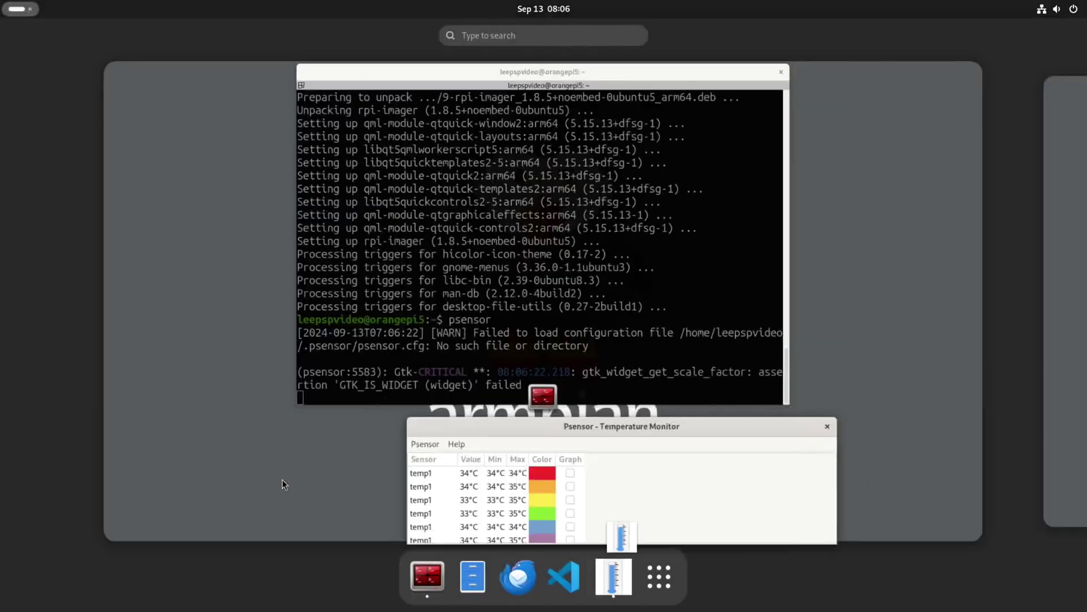
Launch Raspberry Pi Imager and try the Use custom OS option, cancelling the file chooser.
type("imag")
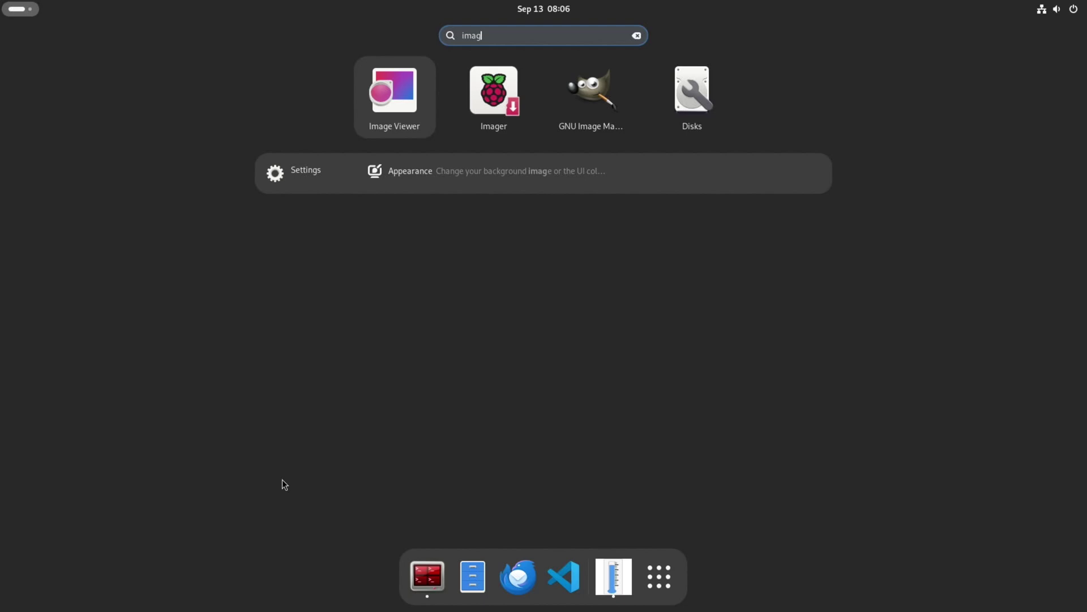
left_click(492, 108)
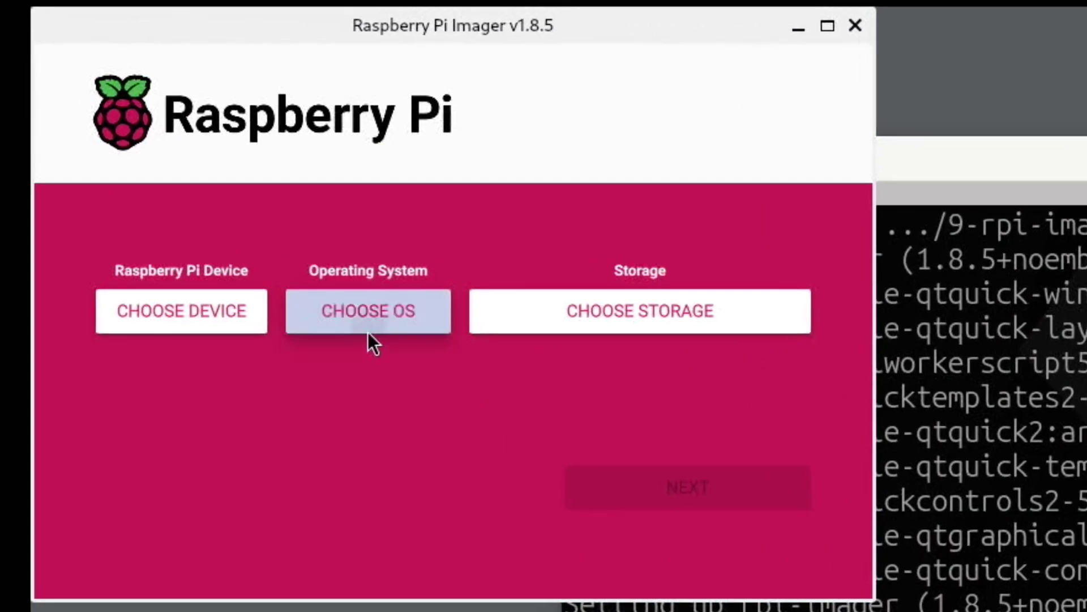
left_click(155, 165)
scroll(368, 339, "down", 10)
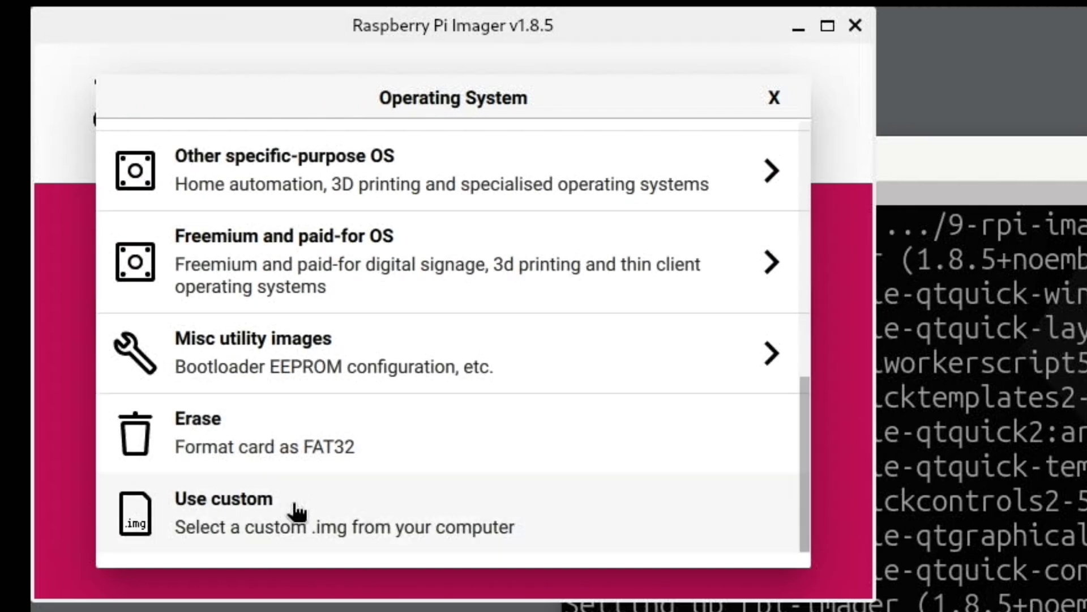
left_click(295, 505)
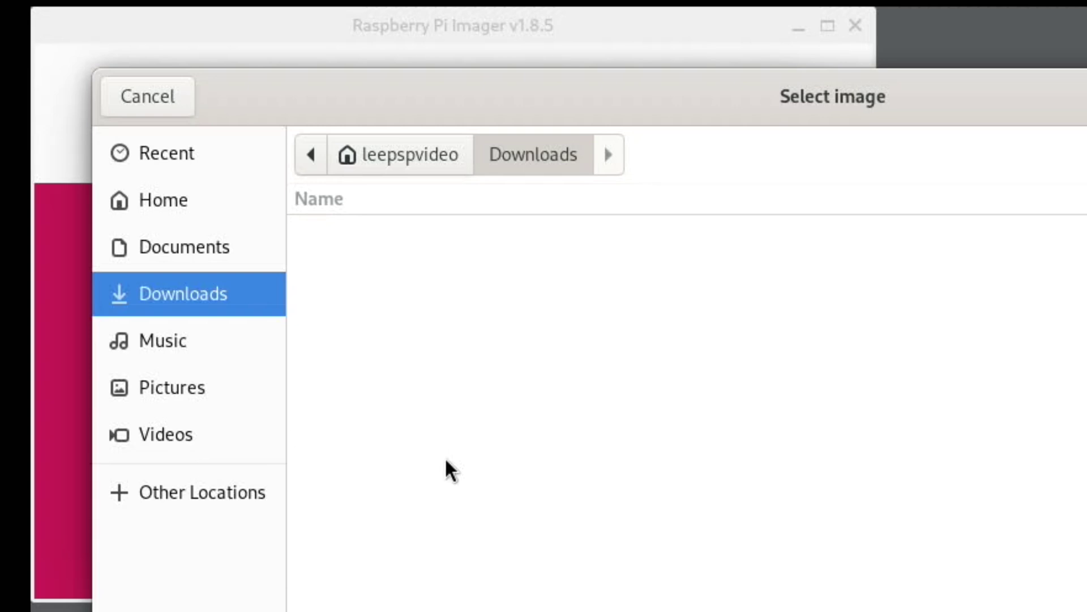
key("Escape")
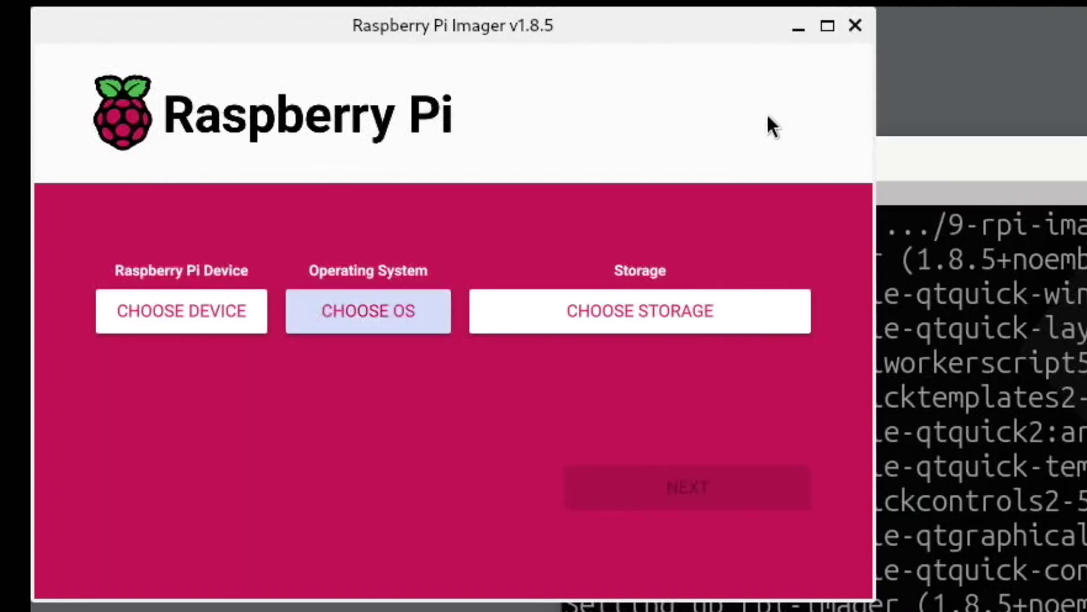
View the empty storage device list, then quit Imager.
left_click(603, 324)
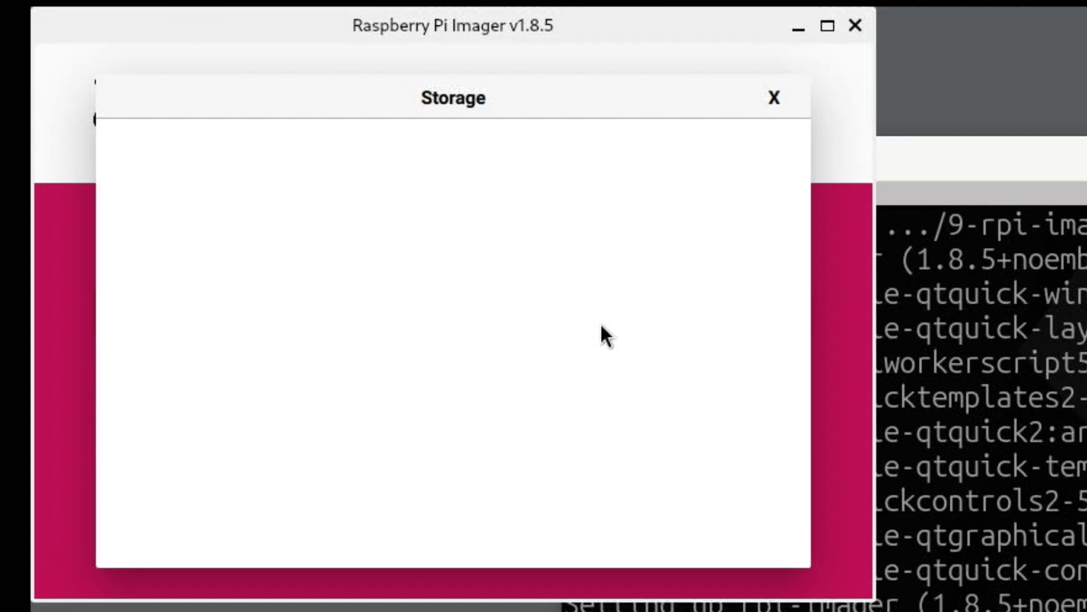
left_click(776, 99)
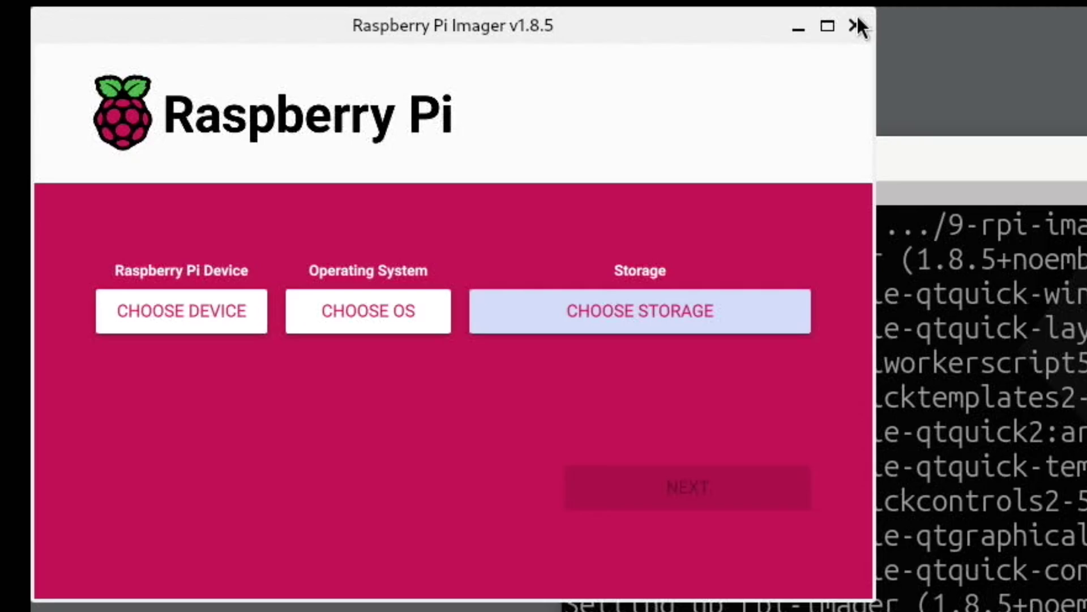
left_click(855, 25)
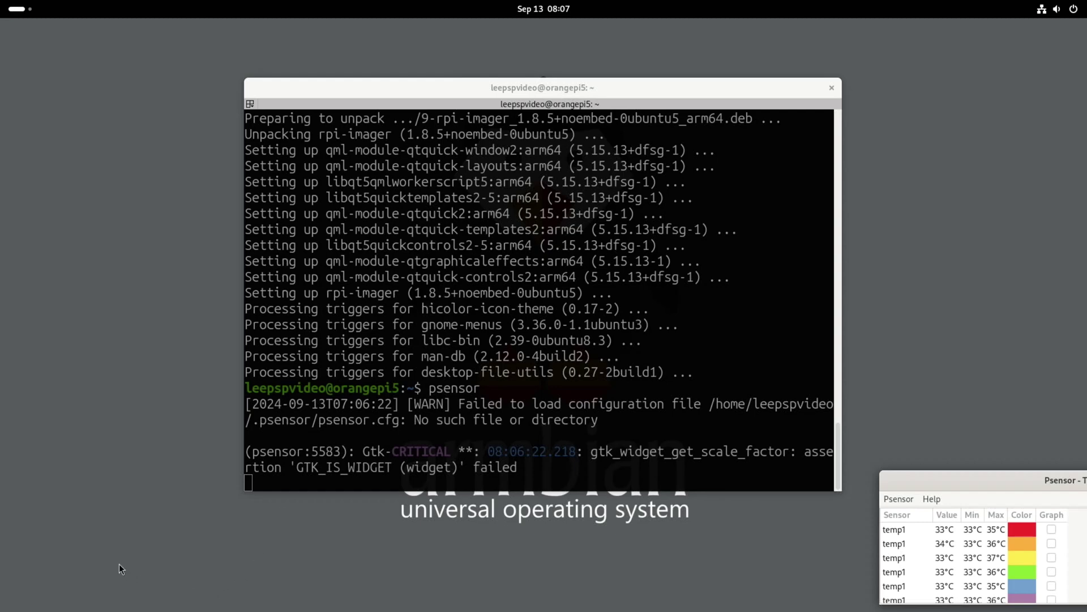
Launch Chromium by searching 'chr' in Activities.
key("super")
type("chr")
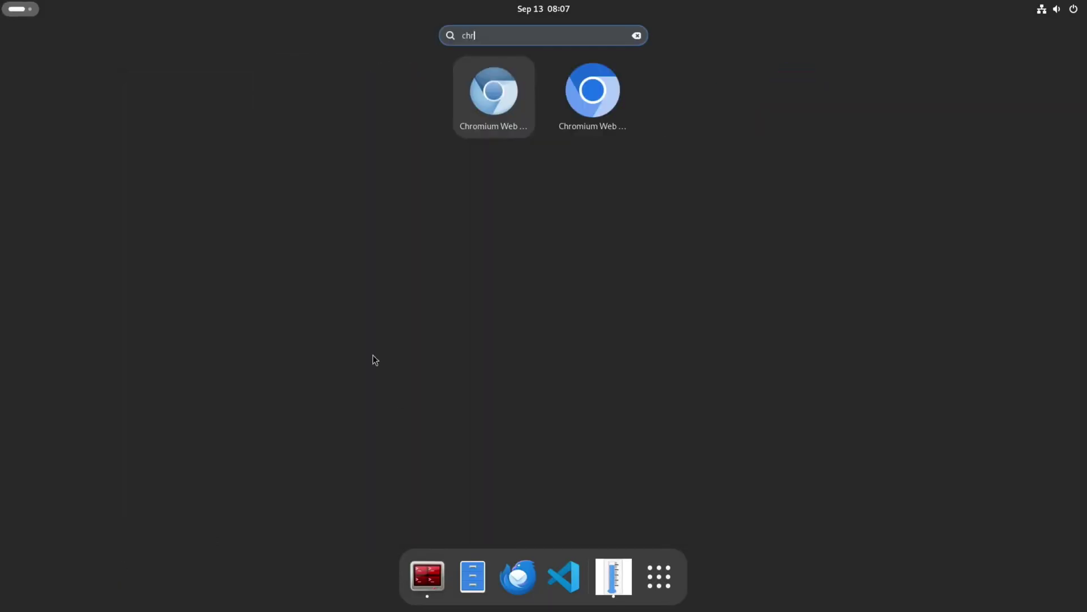
left_click(495, 83)
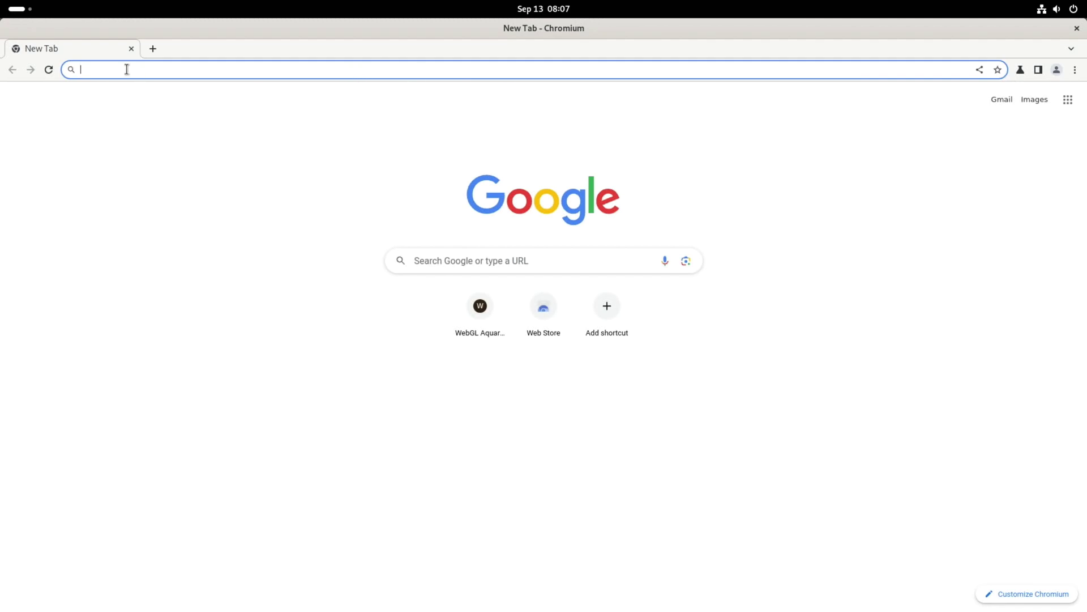
Play the 4K GTA 5 gameplay video at youtube.com/watch?v=wrWyGaSWXBU.
type("youtube.com/watch?v=wrWyGaSWXBU")
key("Return")
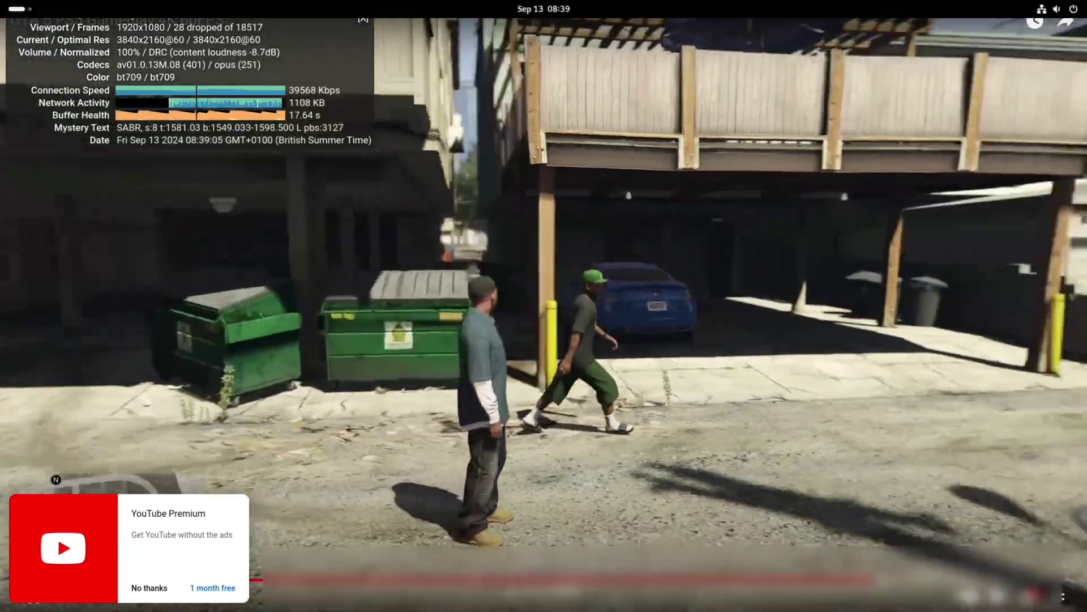
key("super")
Raise the Psensor window over the playing 4K video to watch temperatures.
left_click(804, 495)
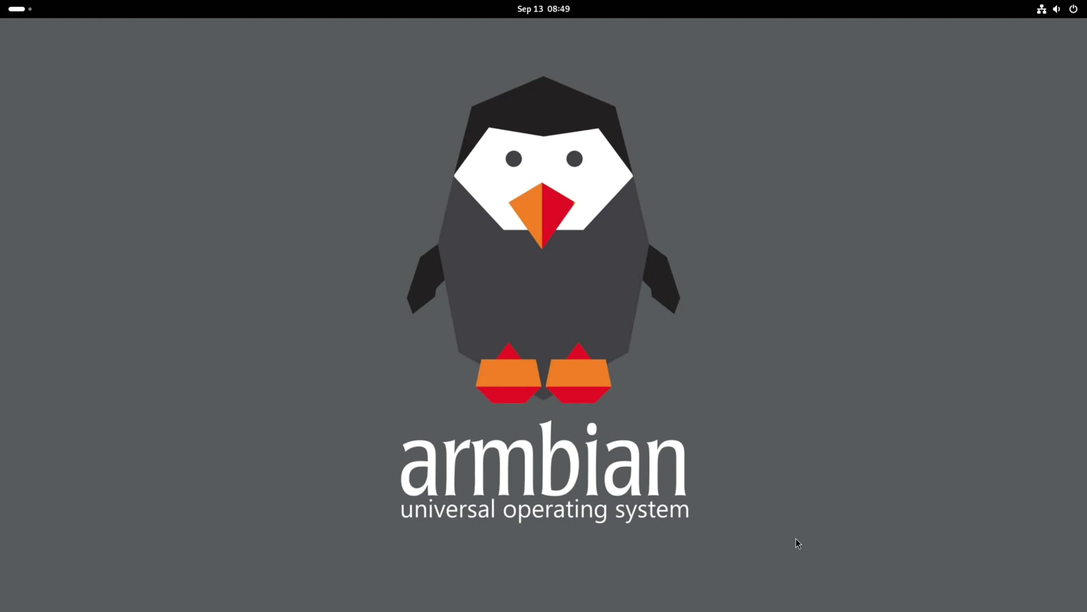
key("super")
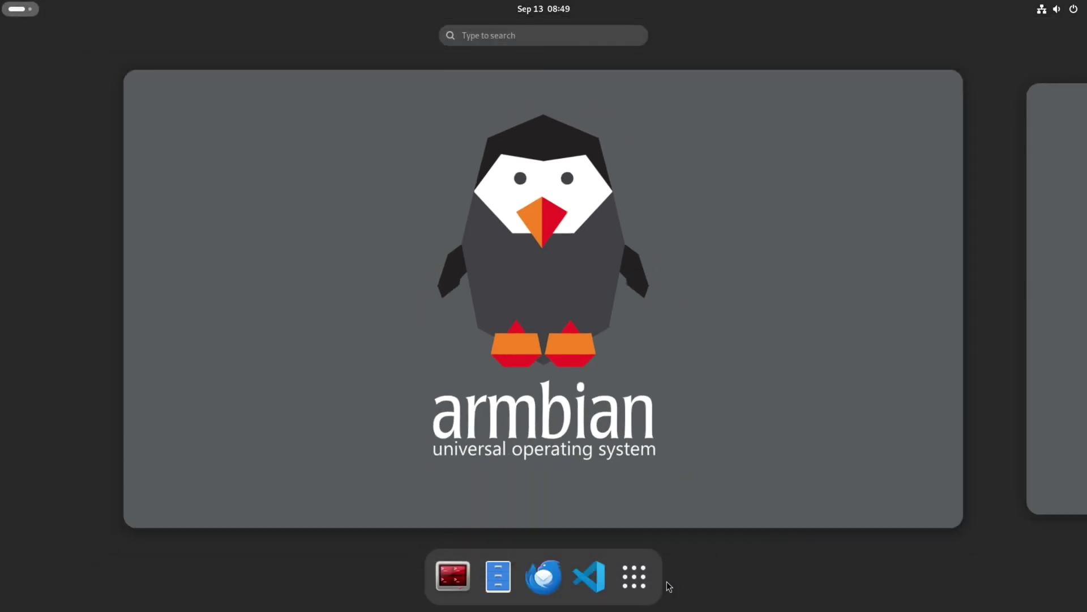
left_click(648, 584)
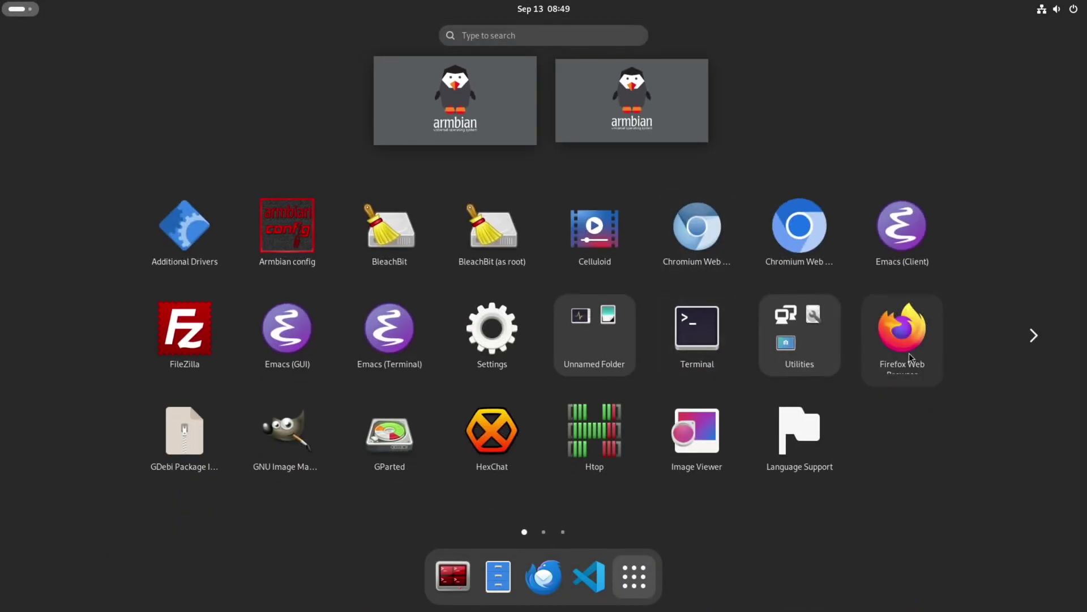
left_click(1032, 338)
left_click(1032, 339)
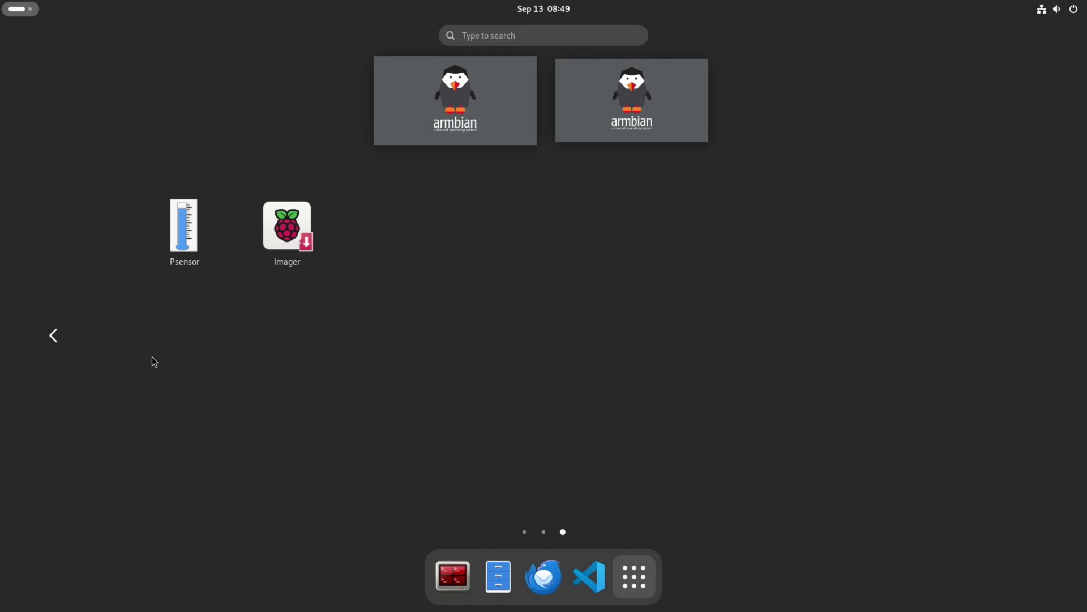
left_click(50, 347)
left_click(53, 342)
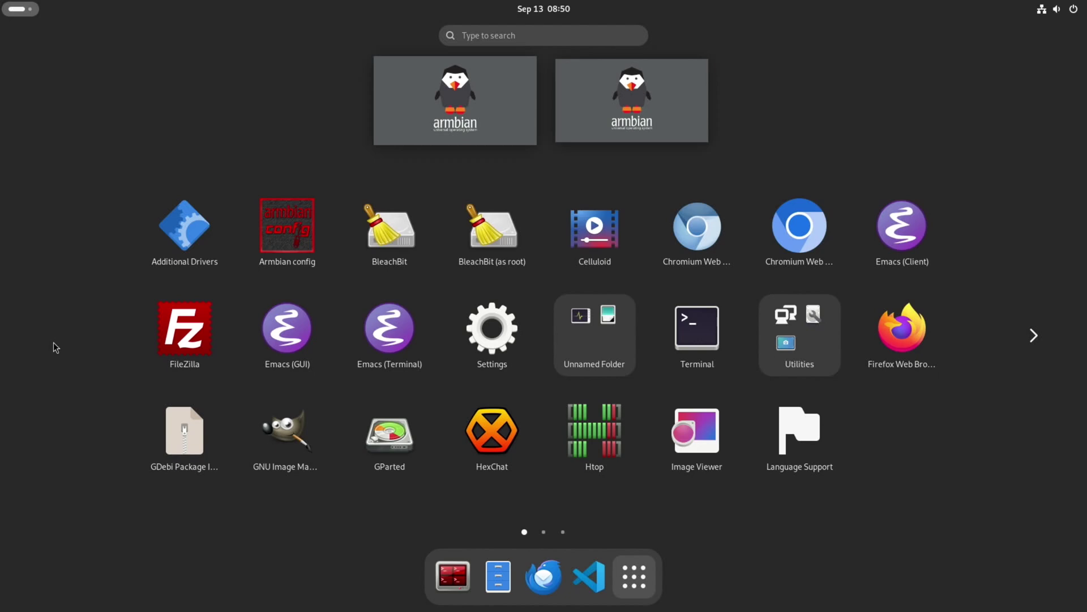
key("super")
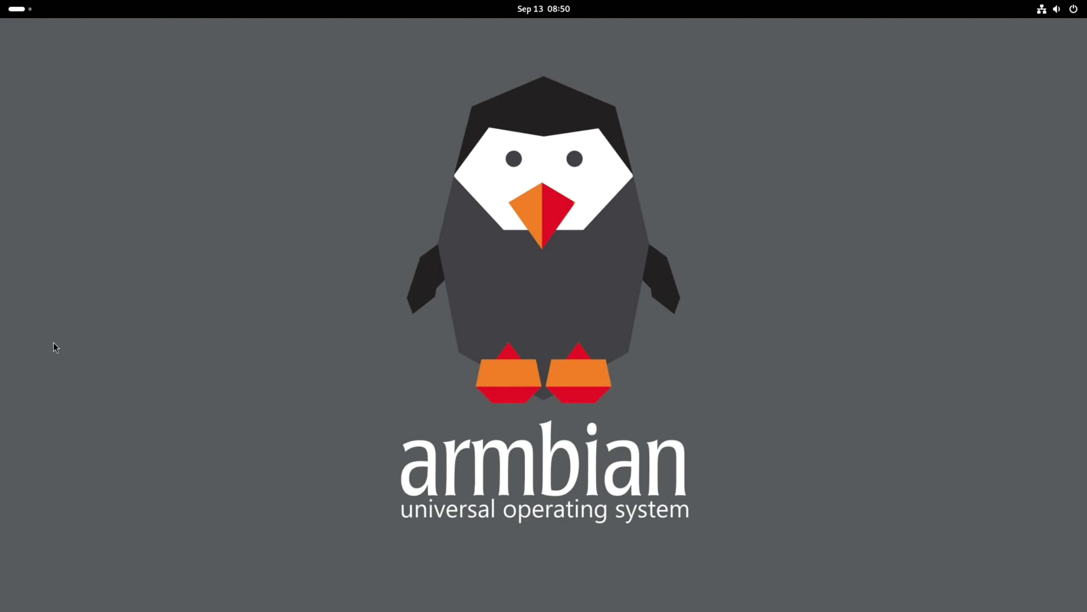